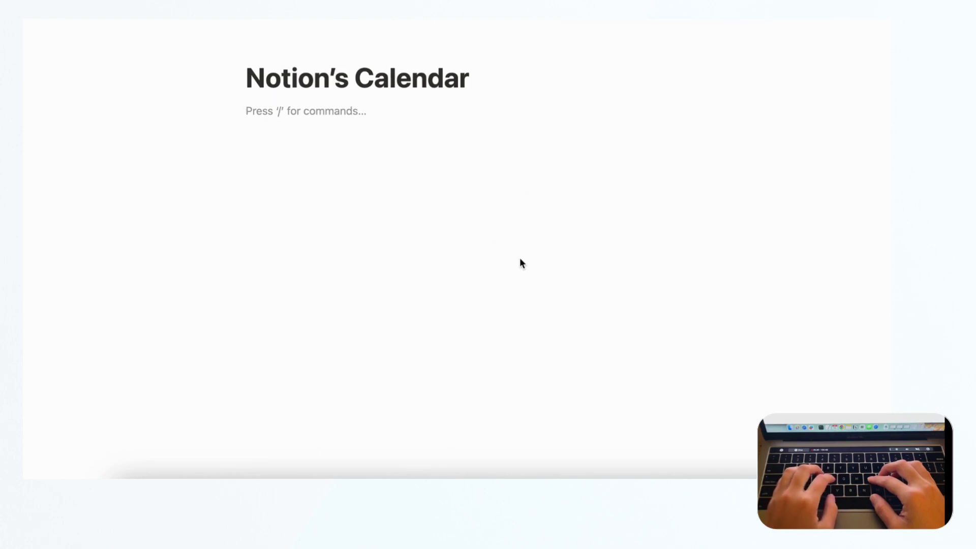
Step: Insert a calendar view on the page, backed by a new database
text(/)
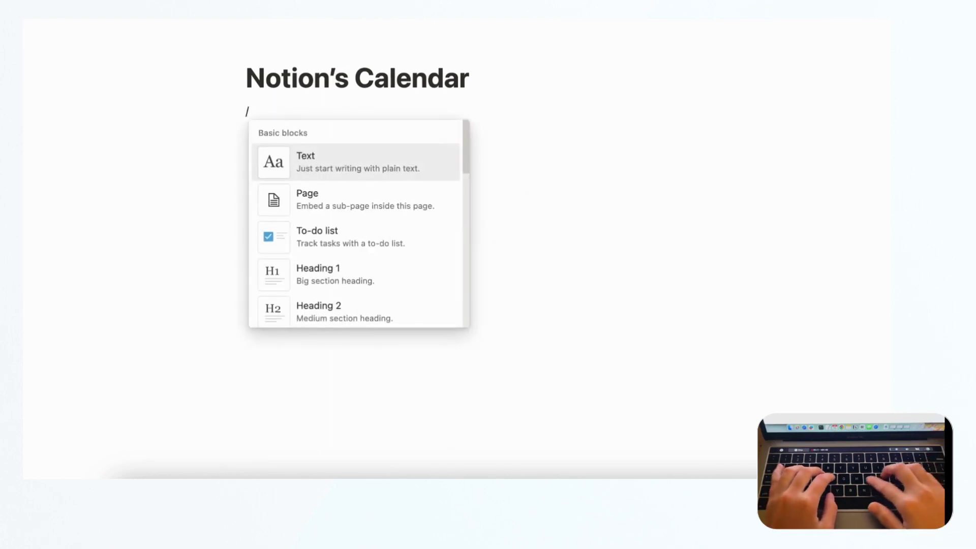
text(cal)
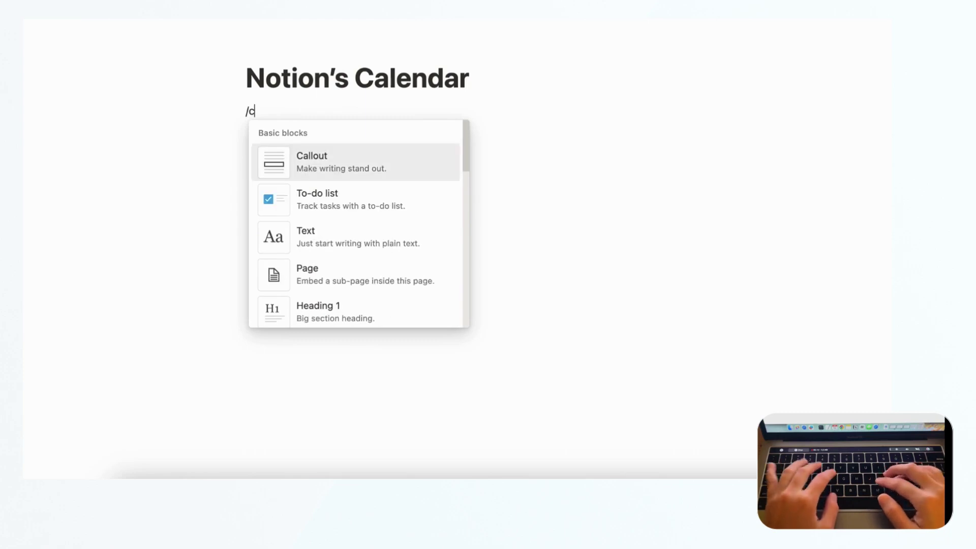
click(352, 237)
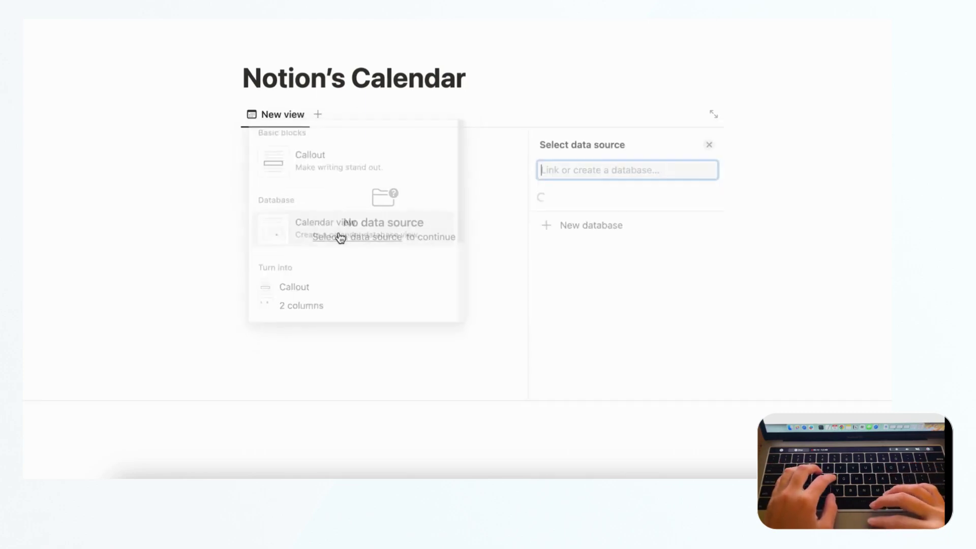
click(558, 377)
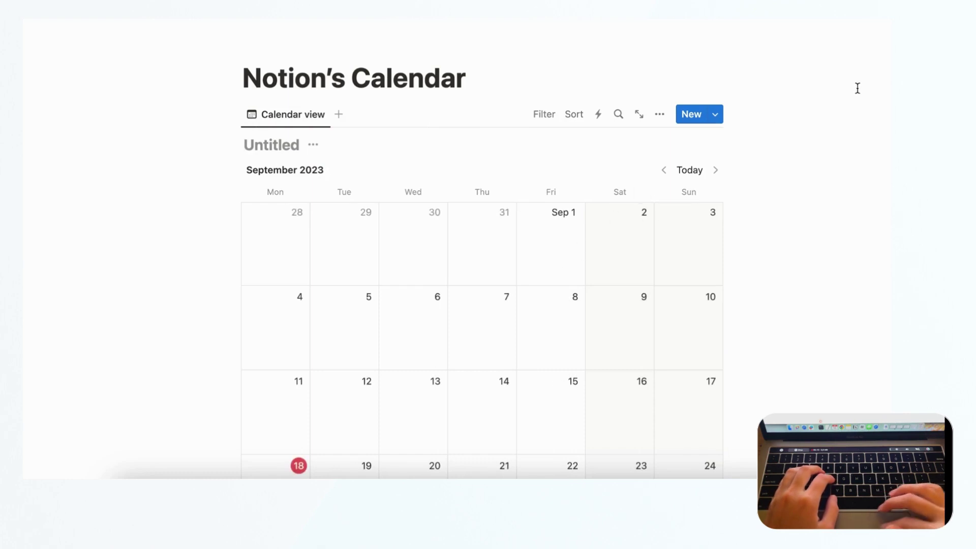
Step: Turn on small text and full width for the Notion's Calendar page
click(884, 11)
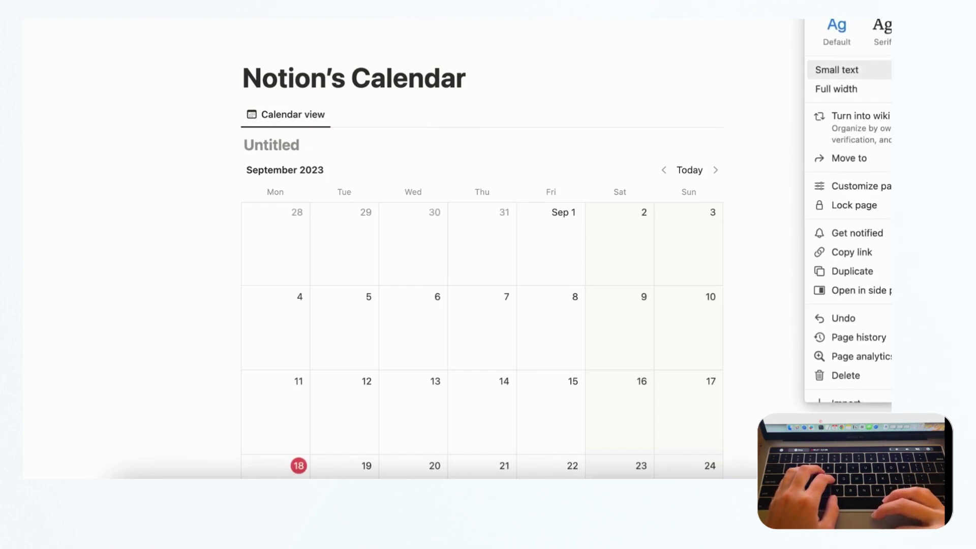
click(844, 70)
click(838, 89)
click(709, 125)
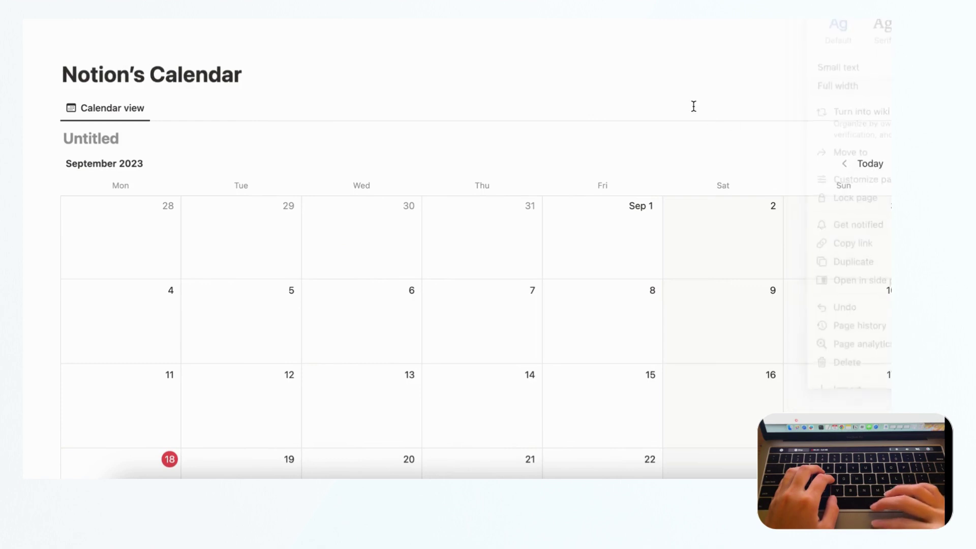
Step: Add a calendar entry on September 18, 2023 titled "Meeting"
scroll(619, 140, down, 5)
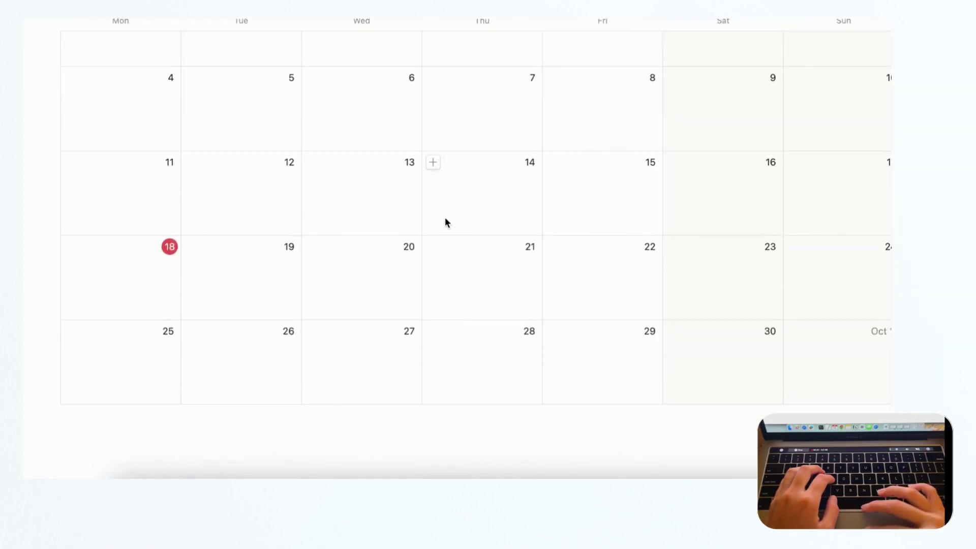
scroll(376, 237, up, 5)
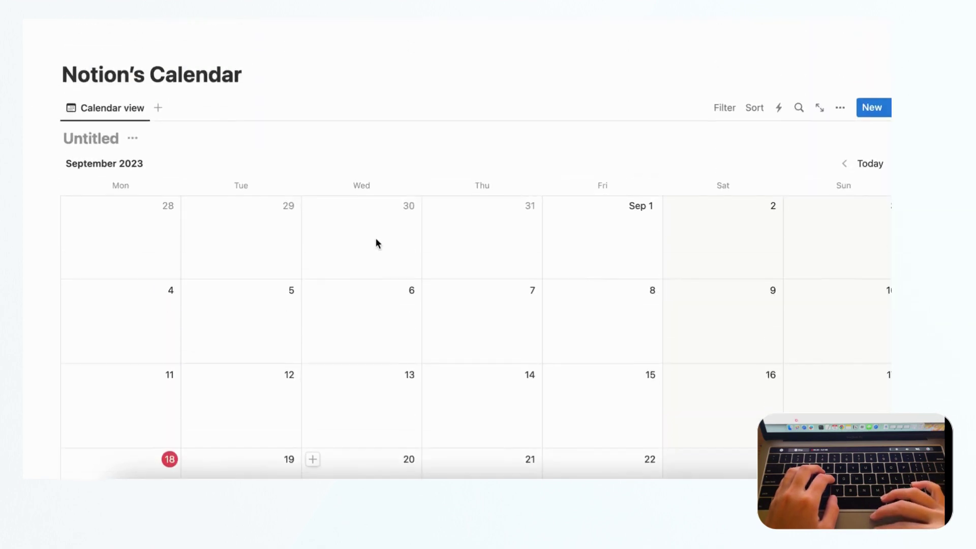
scroll(375, 237, down, 3)
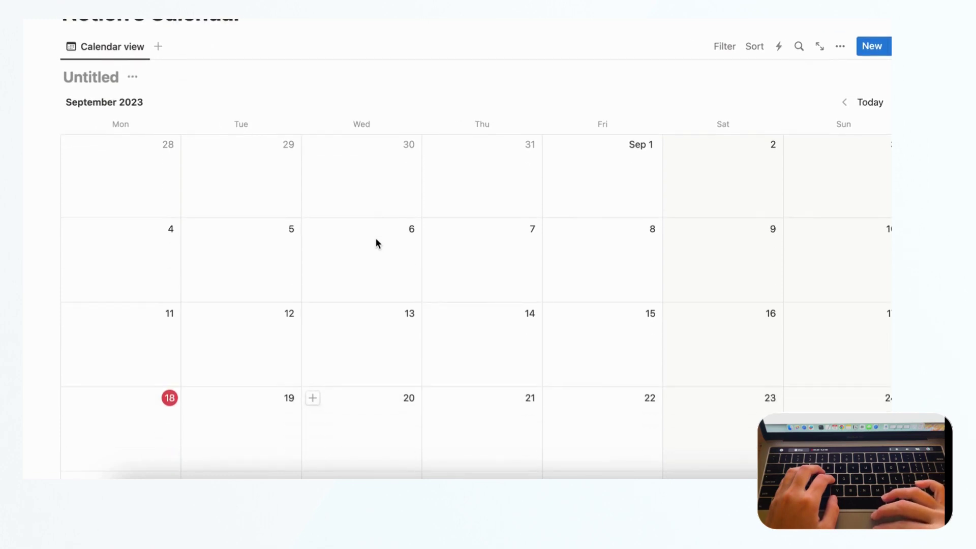
scroll(375, 237, down, 2)
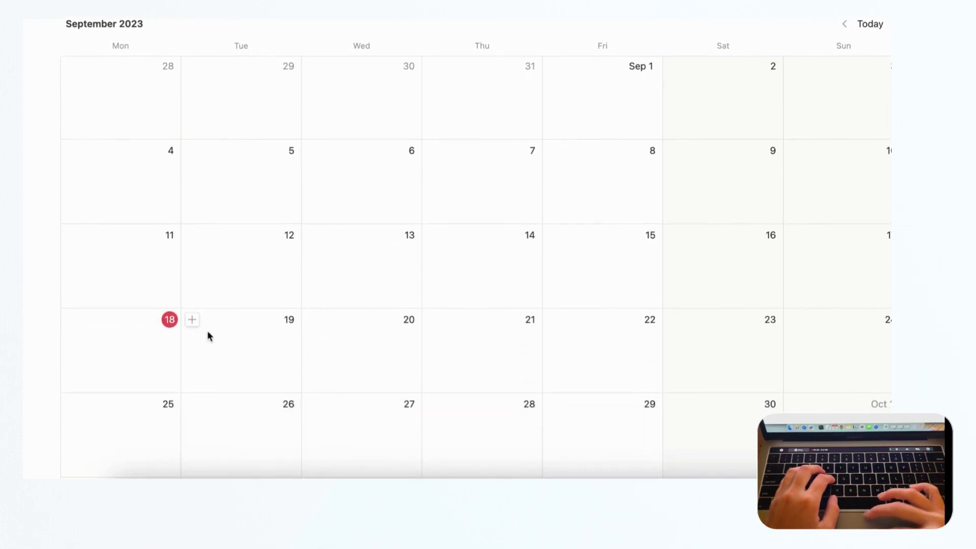
click(72, 320)
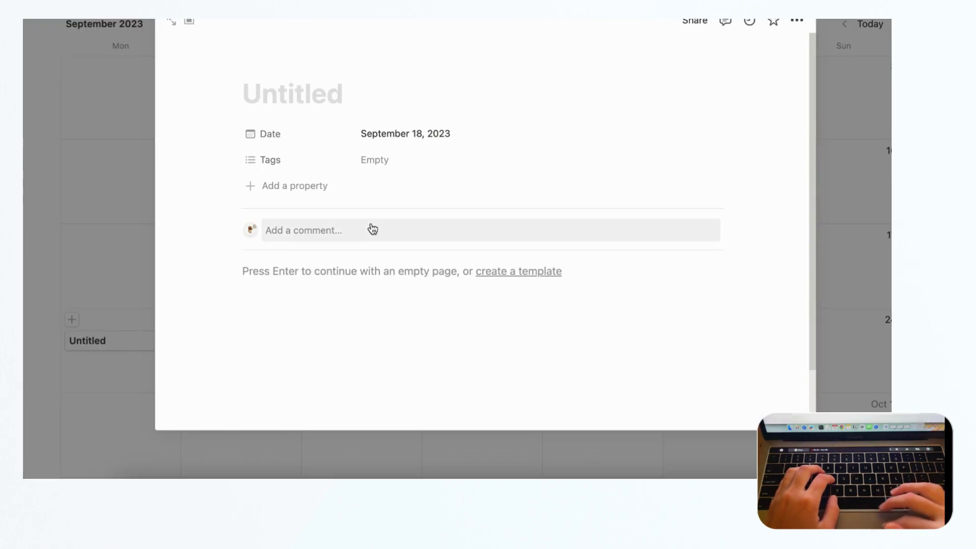
click(328, 103)
text(Meeting)
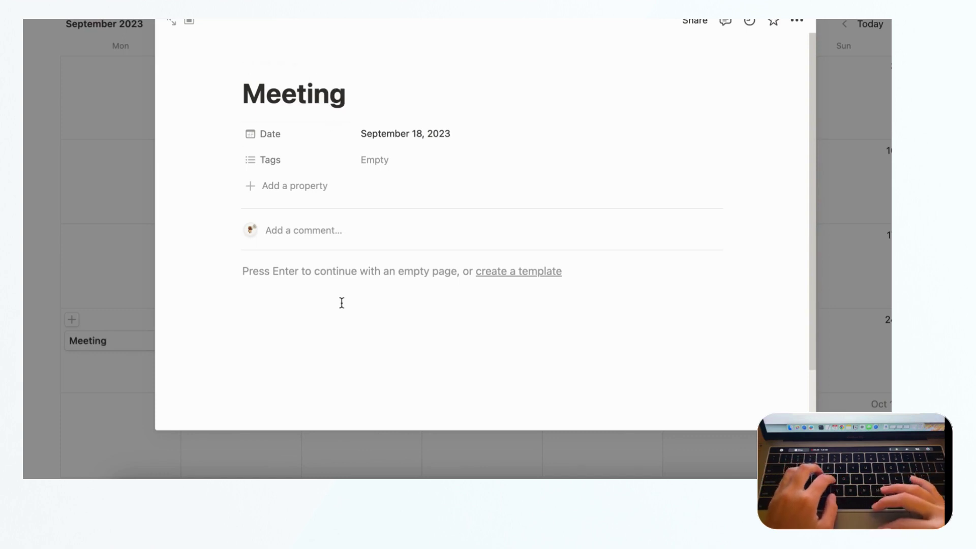
Step: Start the Meeting entry as an empty page and add several blank lines to its body
click(278, 273)
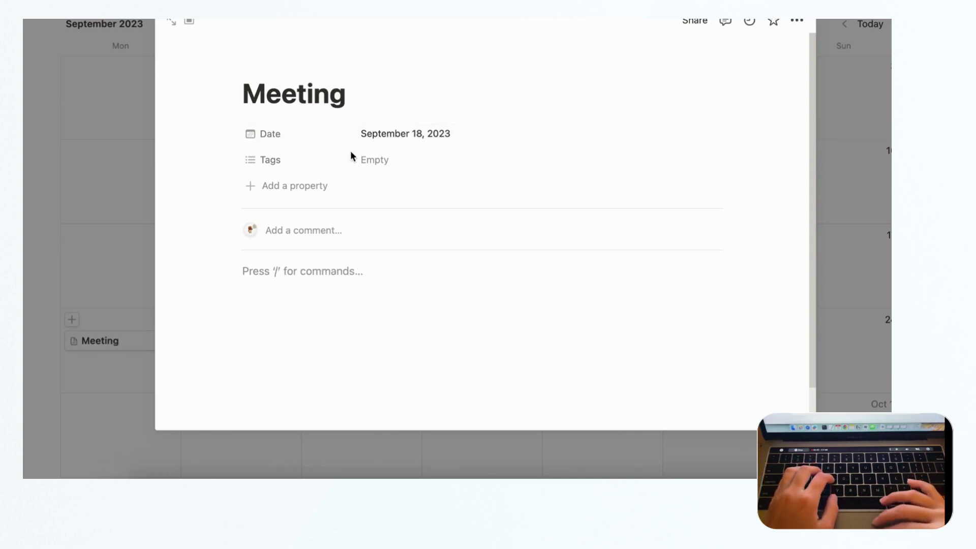
scroll(352, 157, down, 1)
scroll(305, 297, down, 1)
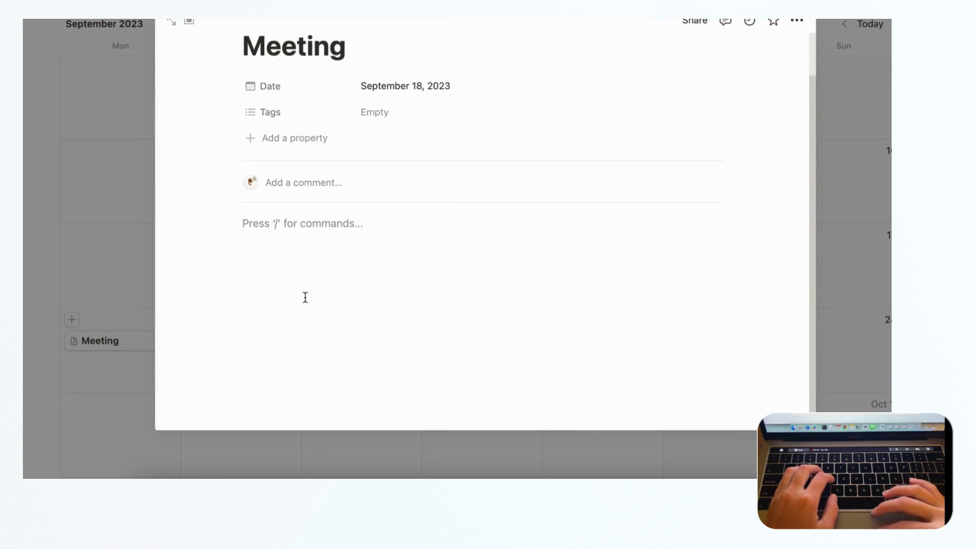
key(Return)
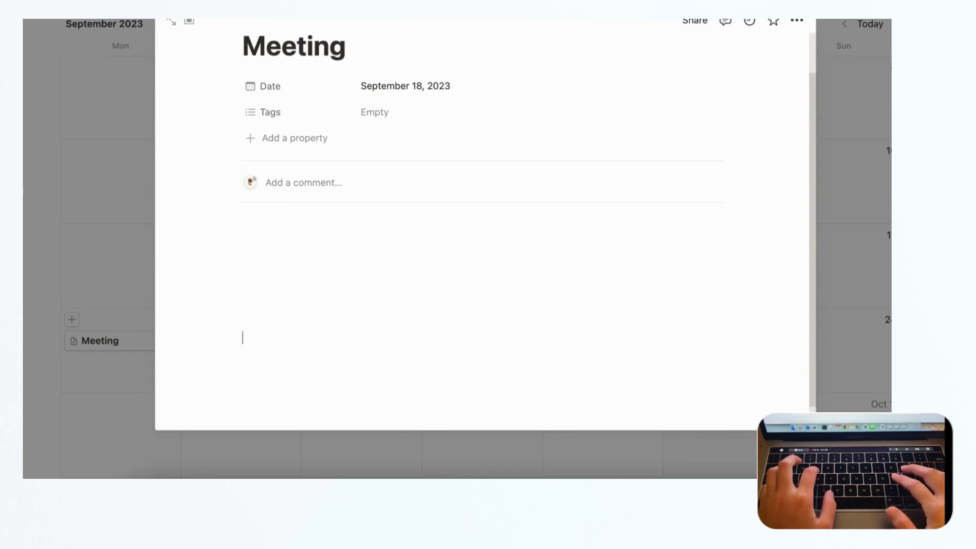
key(Return)
key(Return)
key(Return)
key(Return)
key(Return)
scroll(286, 196, up, 2)
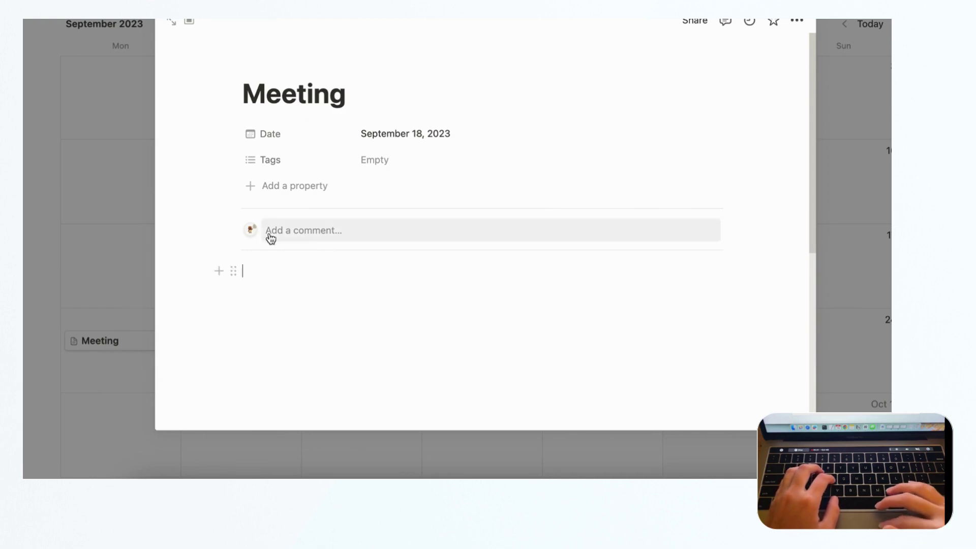
Step: Look through the property types that can be added to the Meeting entry, and close the entry
click(291, 188)
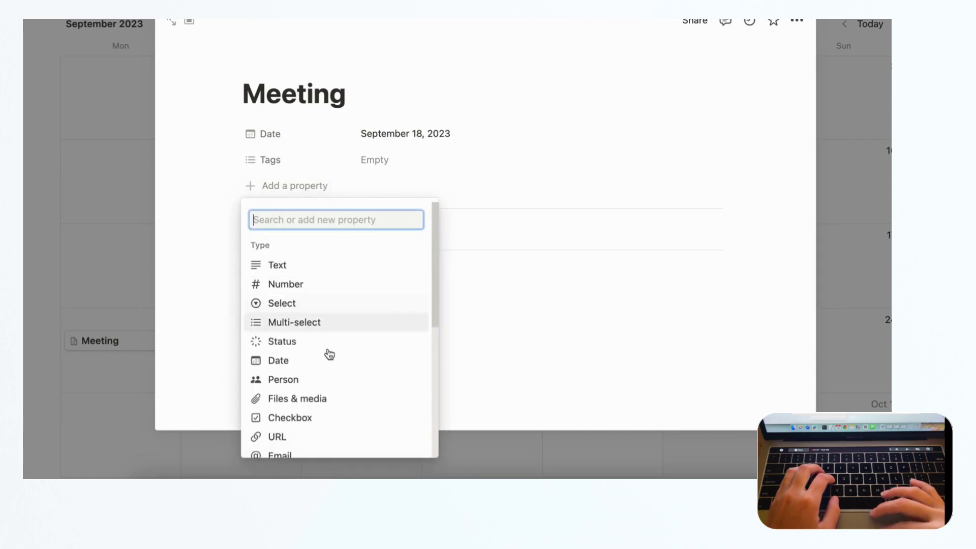
scroll(329, 351, down, 1)
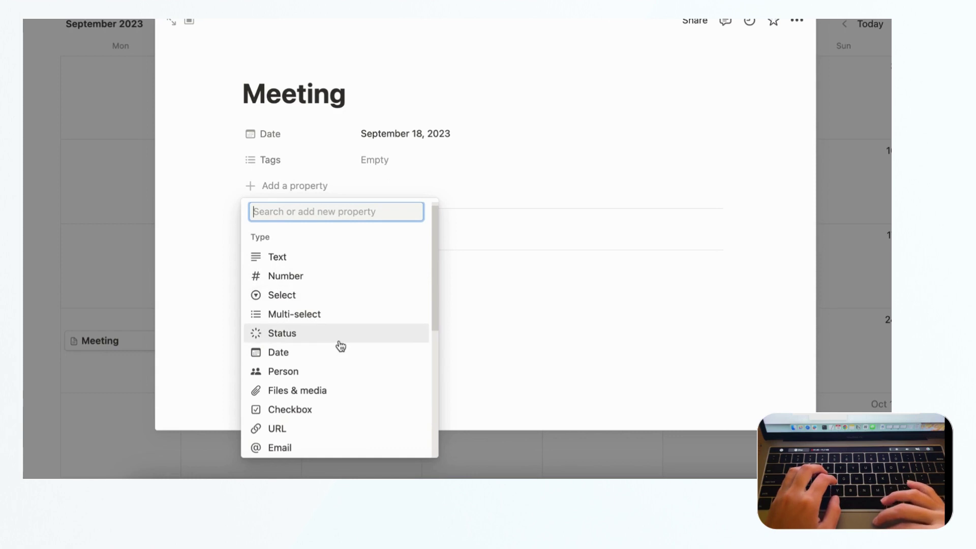
scroll(337, 343, down, 4)
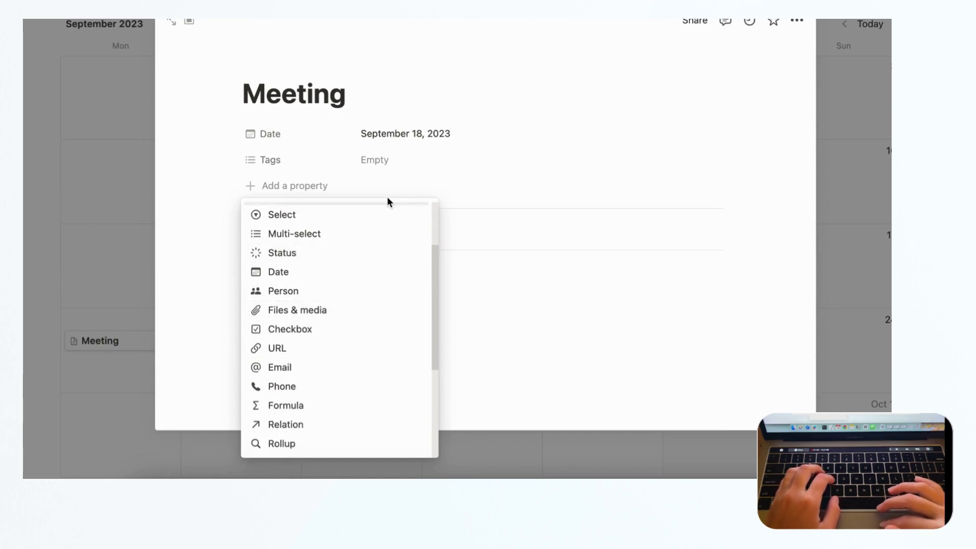
click(402, 161)
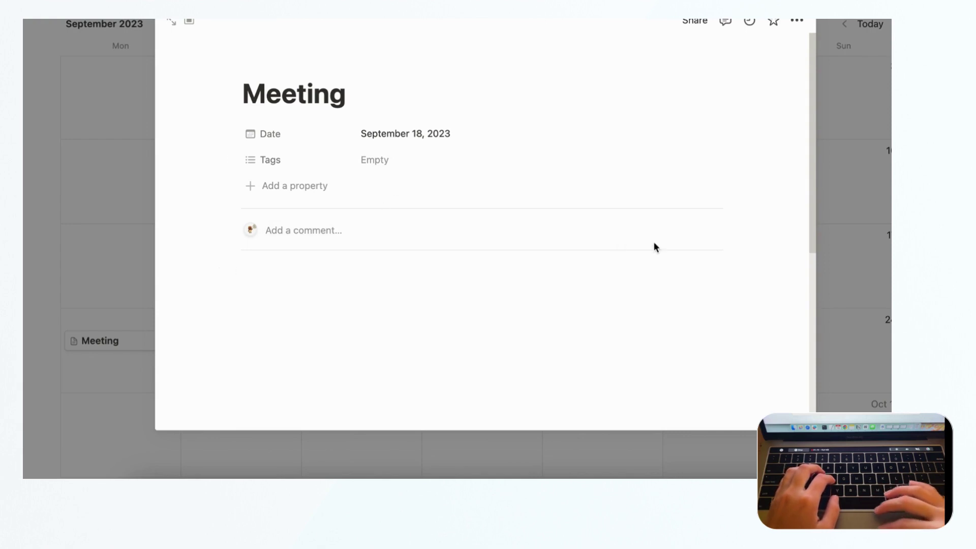
click(882, 156)
Step: Create a database template titled "Meeting Note Template" with the bullet point "Ask question “sample question”?" and return to the calendar
scroll(858, 168, up, 5)
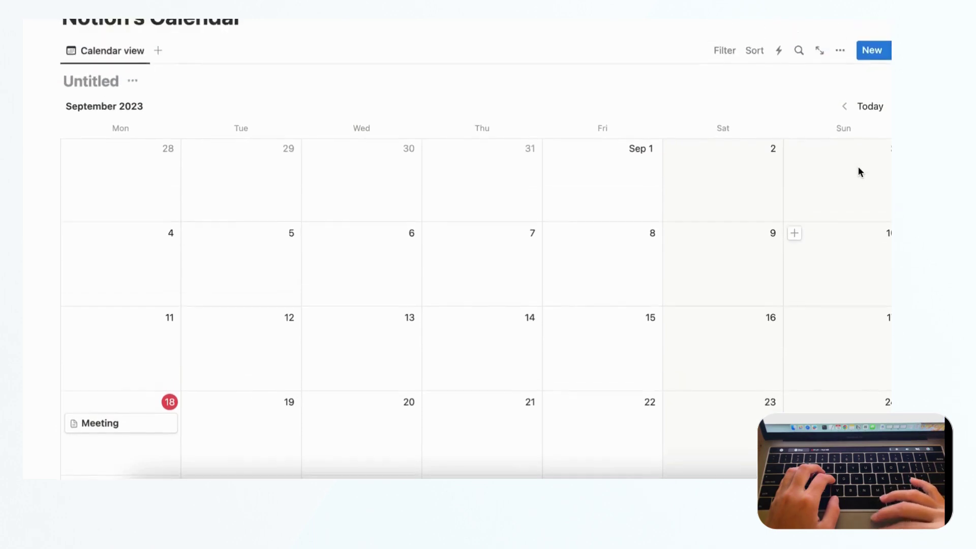
click(889, 83)
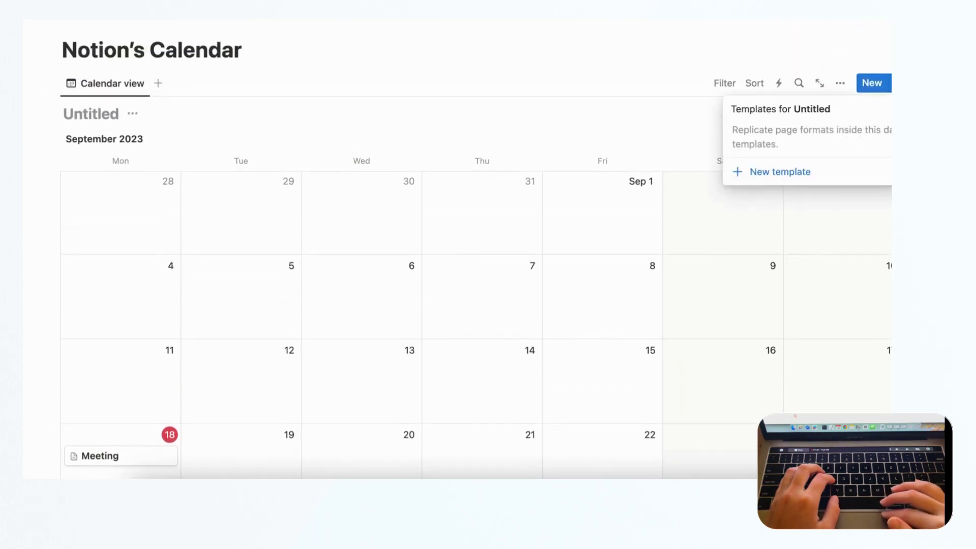
click(778, 173)
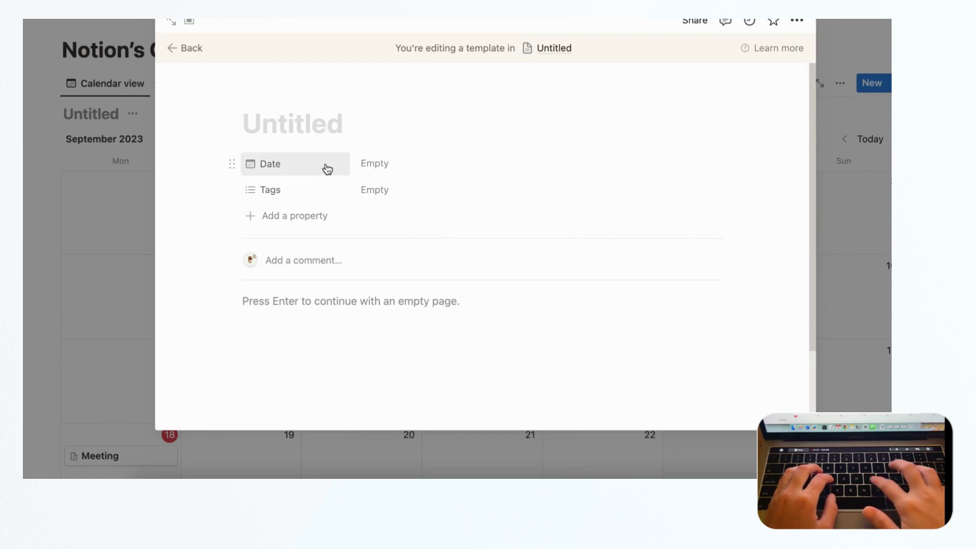
text(Meeting Note Template)
click(267, 299)
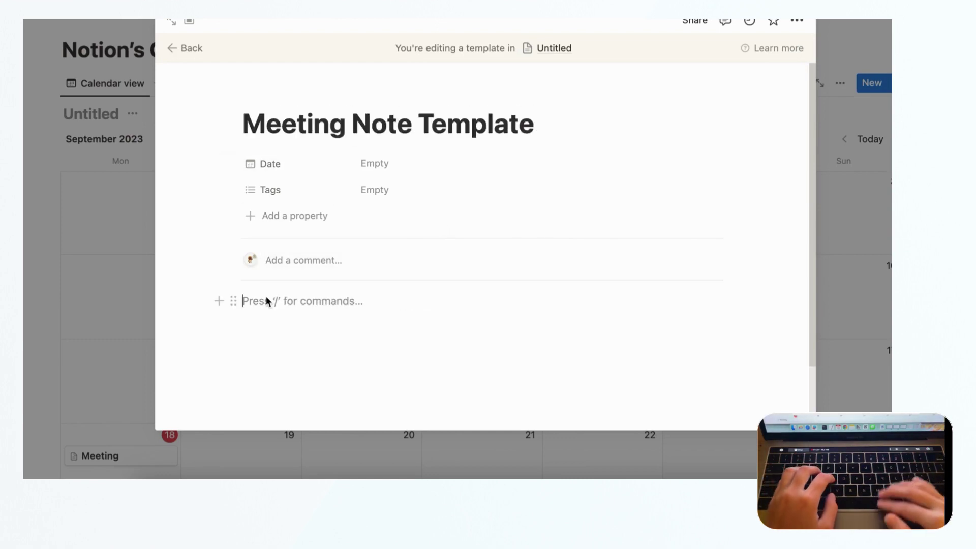
text(-)
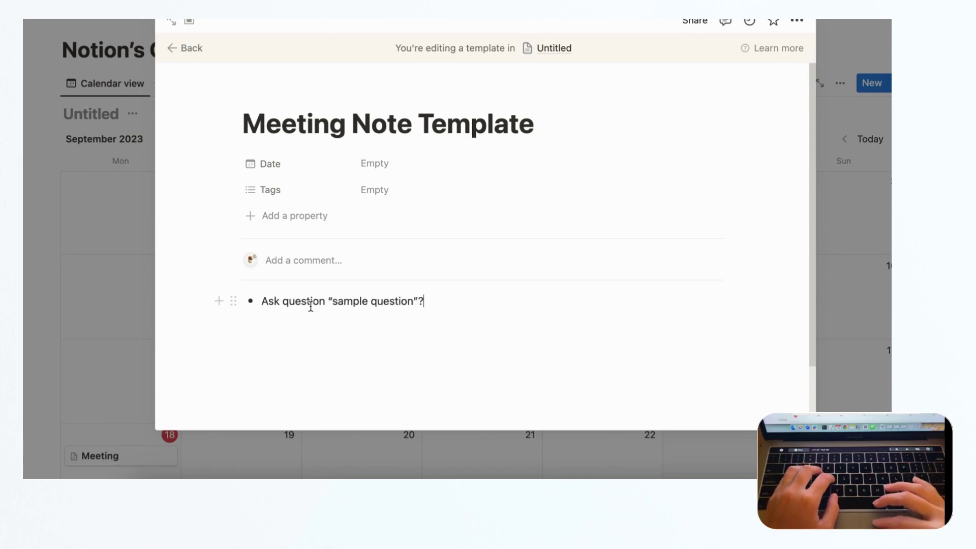
click(196, 50)
Step: Add an entry on September 19, 2023 from the Meeting Note Template and close it
scroll(275, 57, down, 3)
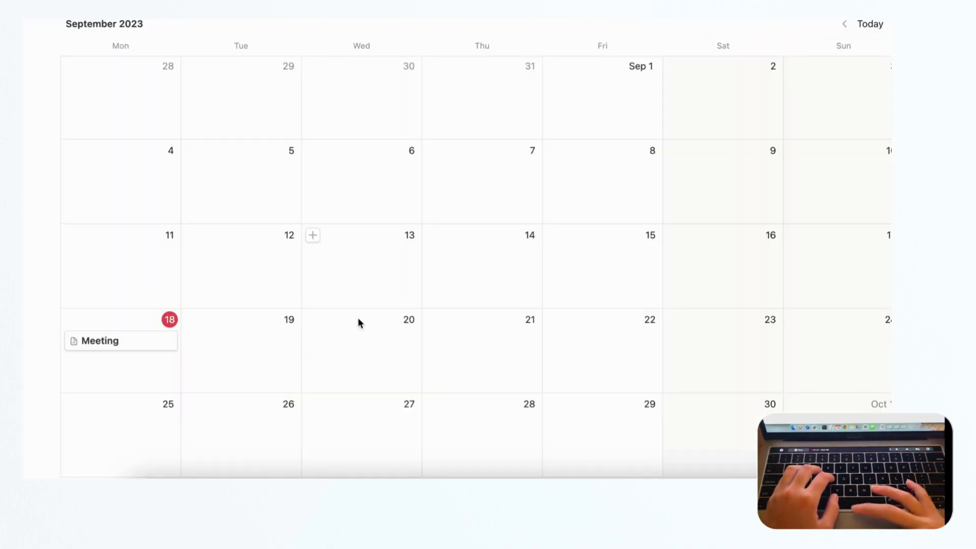
click(192, 320)
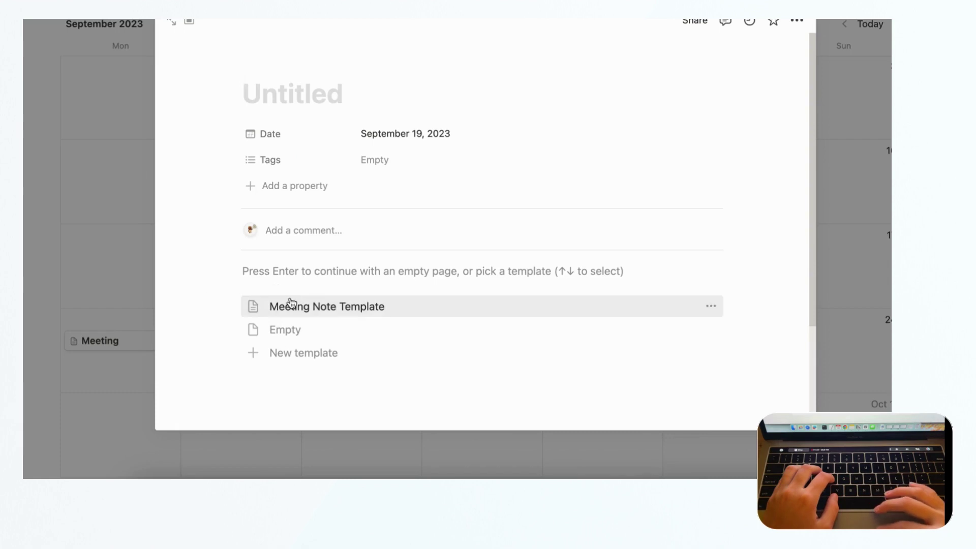
click(342, 308)
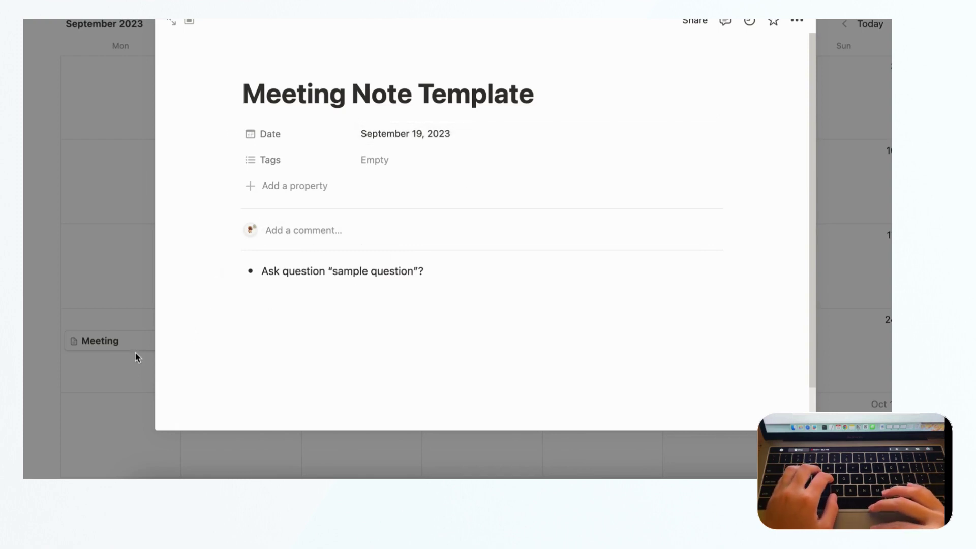
click(39, 362)
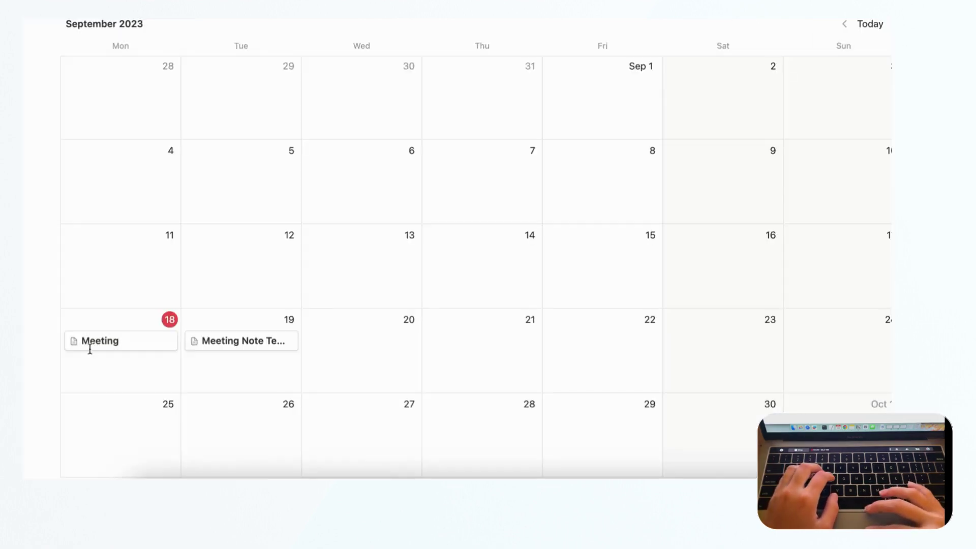
Step: Delete the September 19 template entry and the September 18 Meeting entry from the calendar
right_click(227, 344)
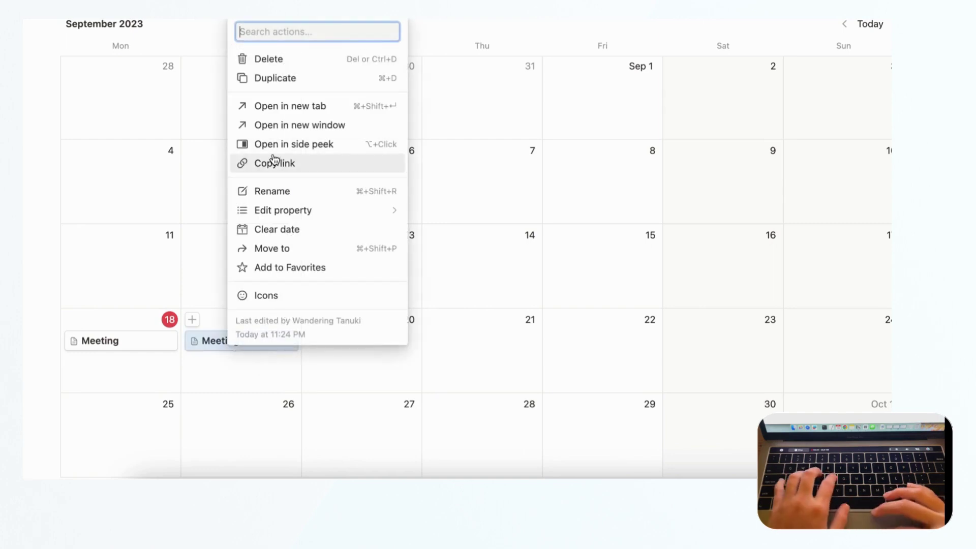
click(283, 59)
right_click(147, 341)
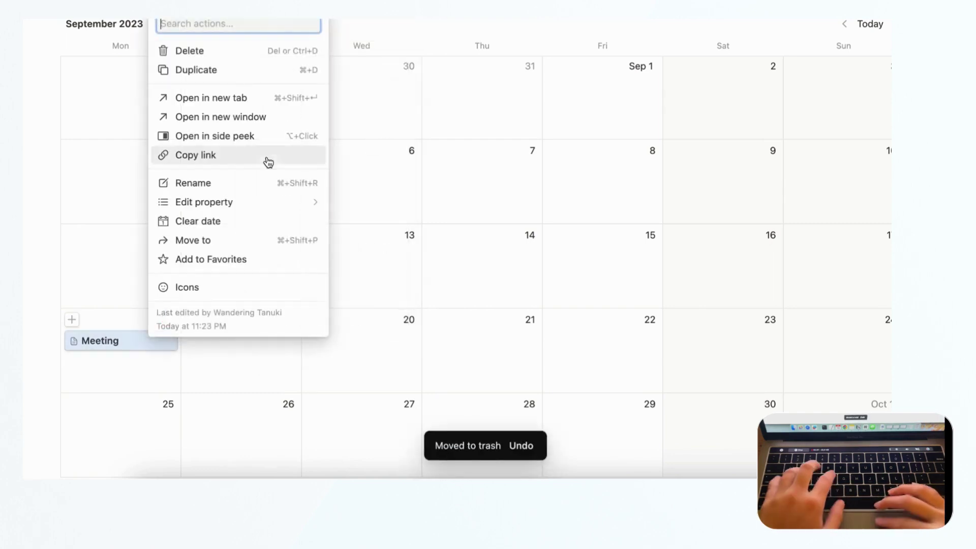
click(226, 51)
Step: Add blank untitled entries to the calendar on September 18, 19 and 20, 2023, closing each entry page
scroll(254, 102, up, 5)
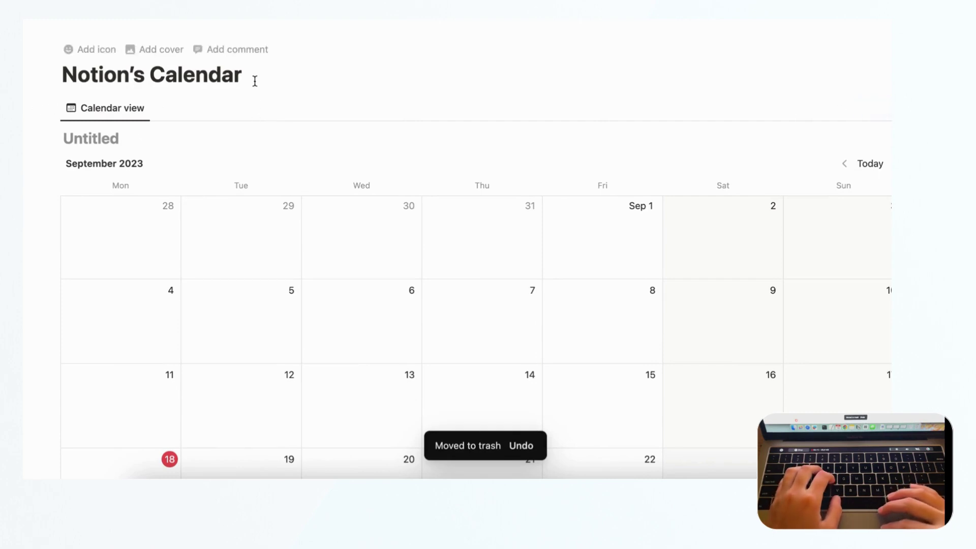
scroll(349, 236, down, 5)
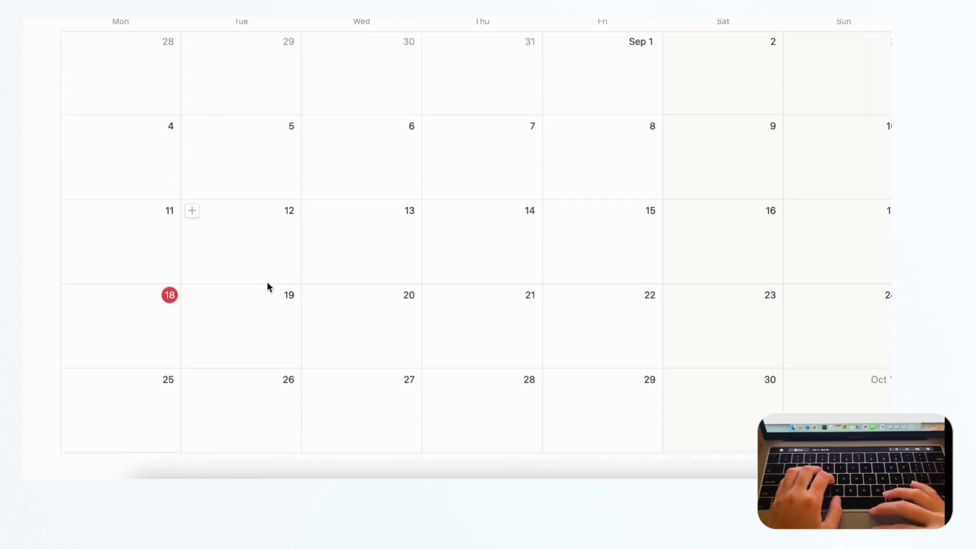
click(72, 295)
click(126, 276)
click(196, 295)
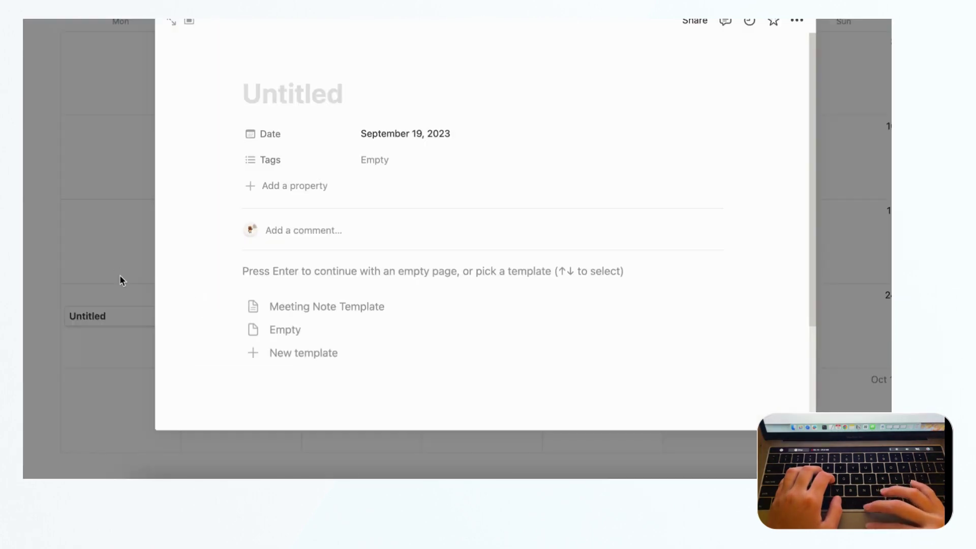
click(146, 290)
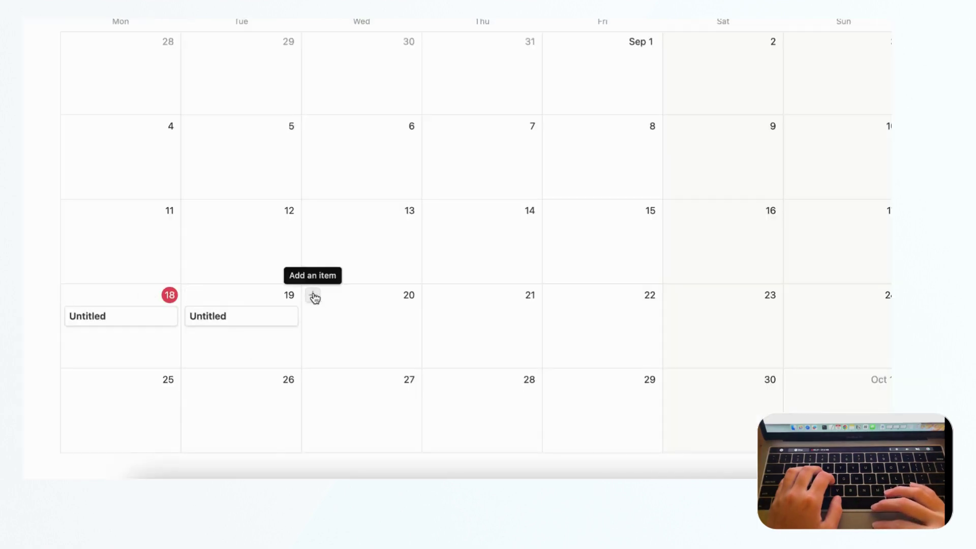
click(314, 295)
click(114, 276)
Step: Preview the database in the Table, Board, Timeline, List and Gallery layouts, and return it to the Calendar layout
scroll(315, 338, up, 5)
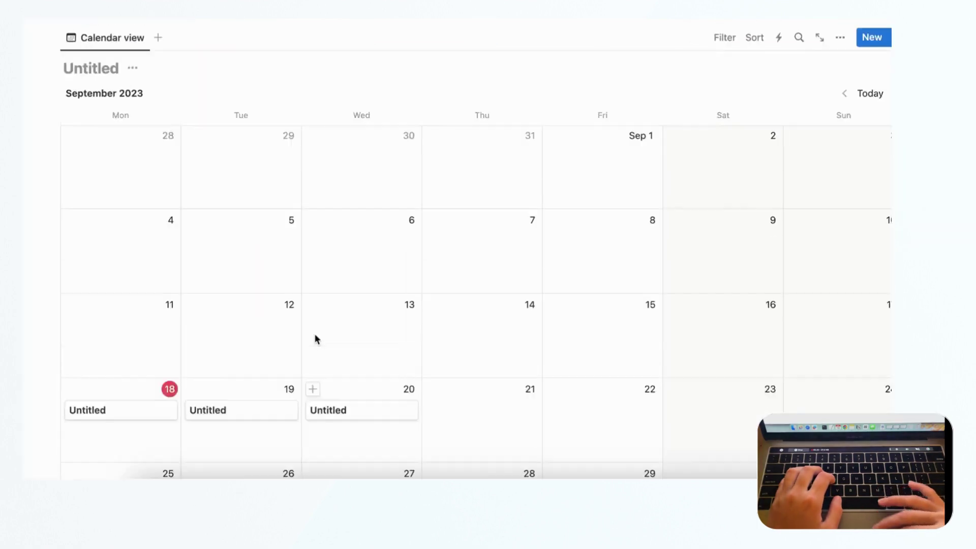
click(841, 108)
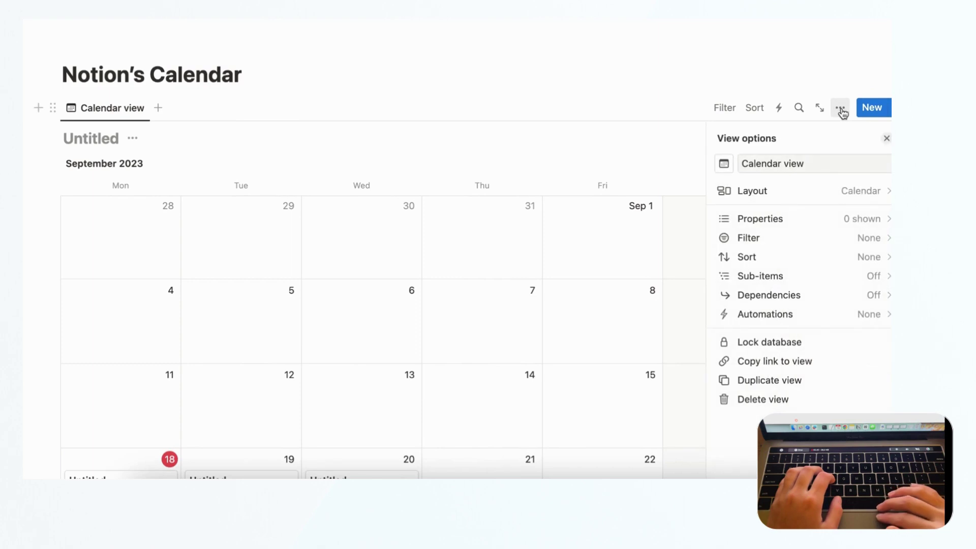
click(802, 197)
click(747, 185)
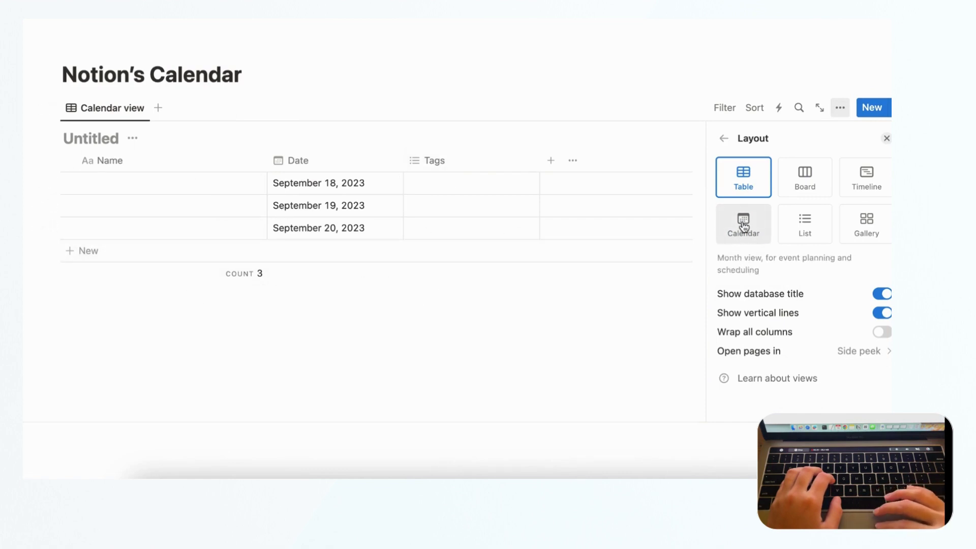
click(806, 187)
click(860, 191)
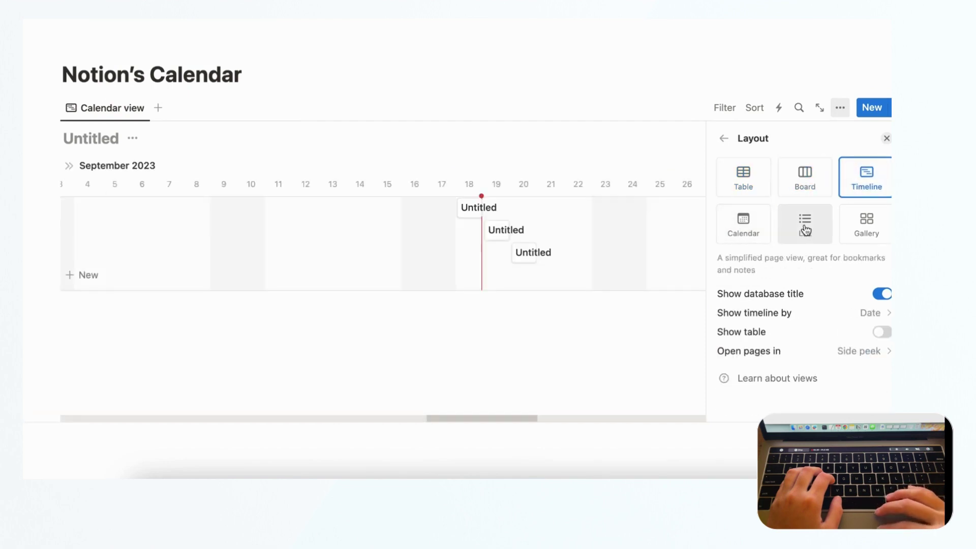
click(805, 226)
click(859, 224)
click(742, 224)
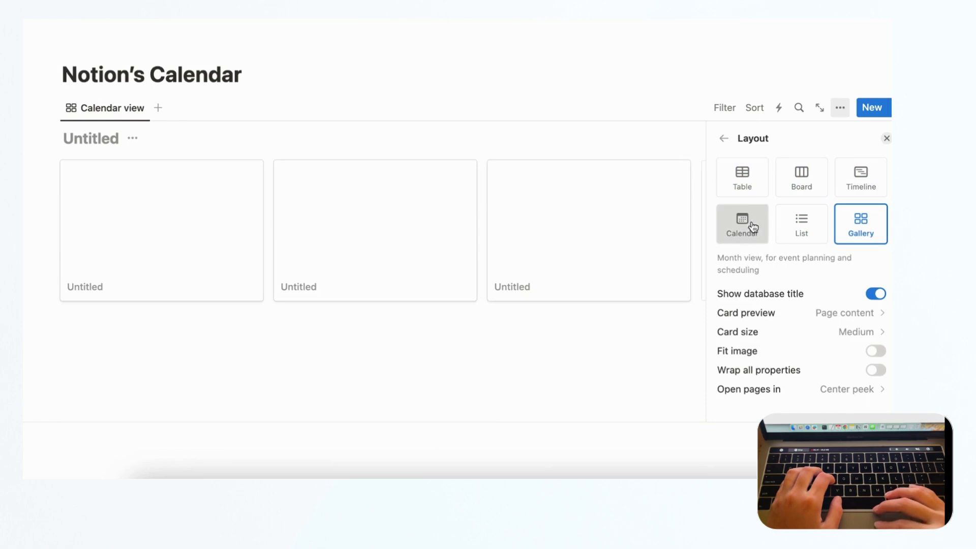
click(886, 141)
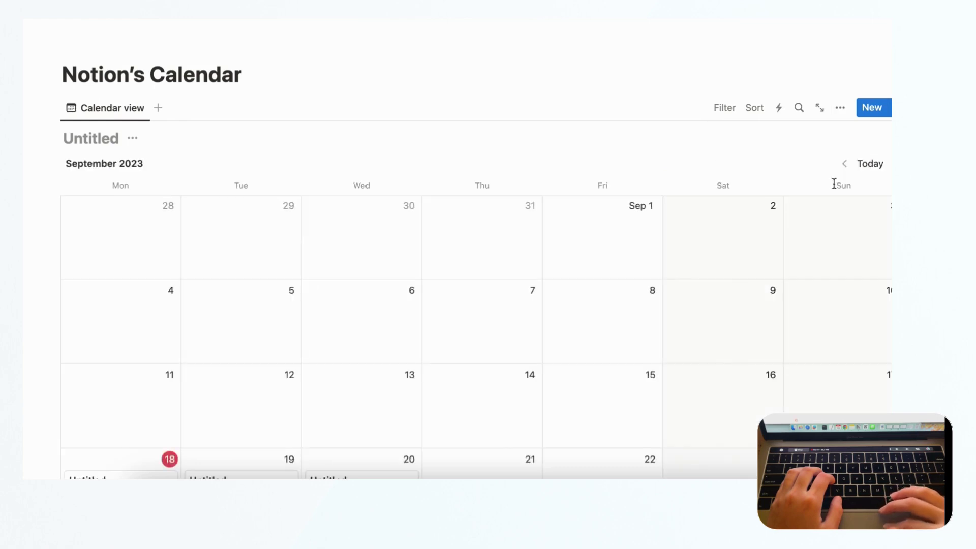
Step: Add an empty text line between the page title and the calendar database
scroll(809, 210, down, 5)
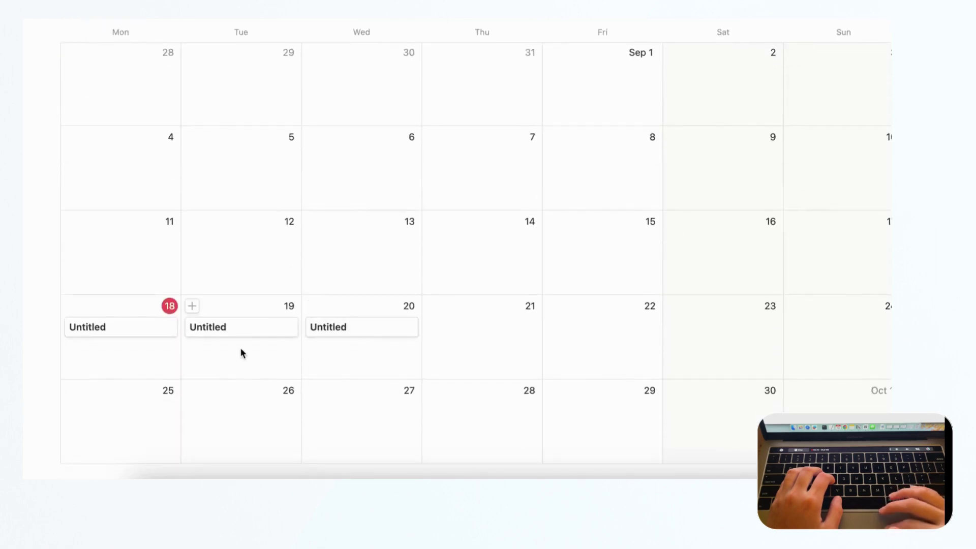
scroll(165, 348, up, 1)
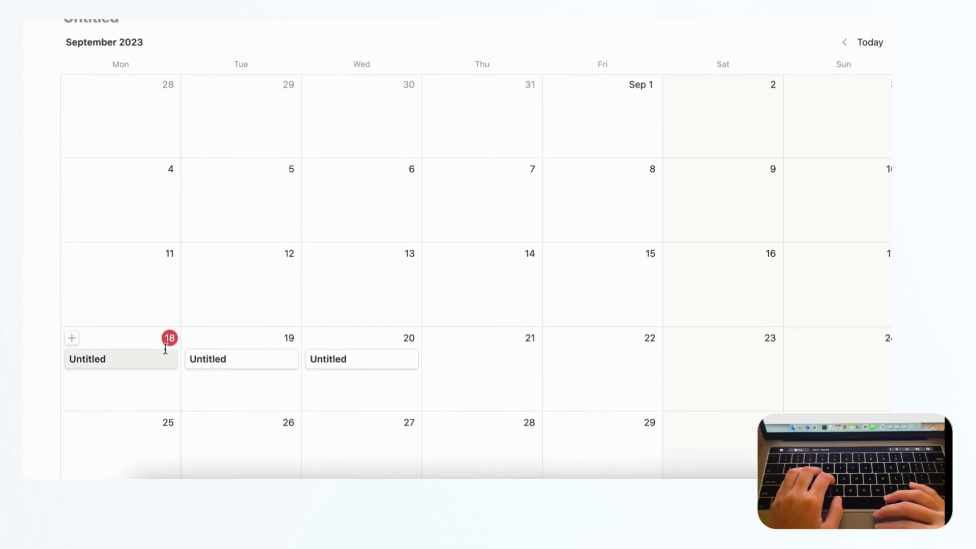
scroll(164, 348, up, 3)
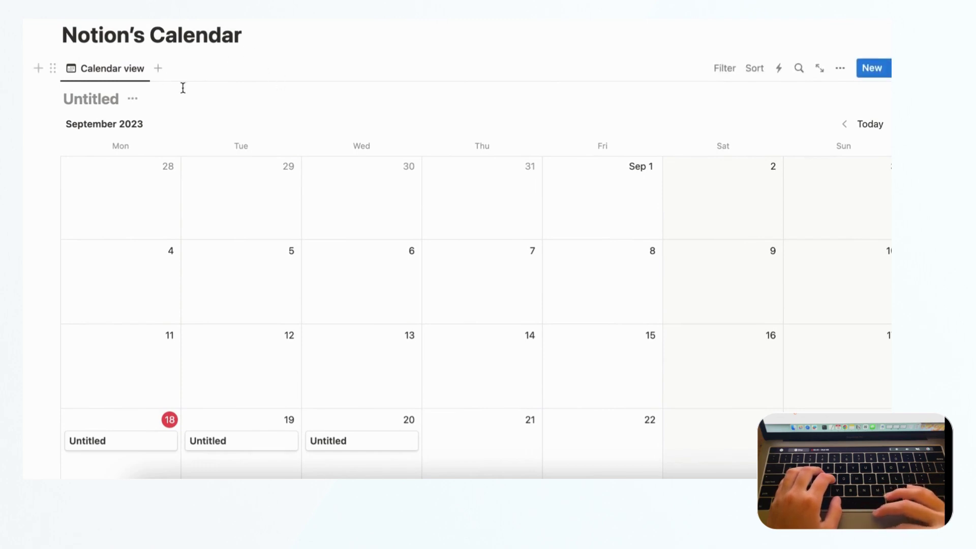
click(270, 46)
key(Return)
text(/)
click(268, 41)
text(col)
key(BackSpace)
key(BackSpace)
key(BackSpace)
click(142, 66)
key(BackSpace)
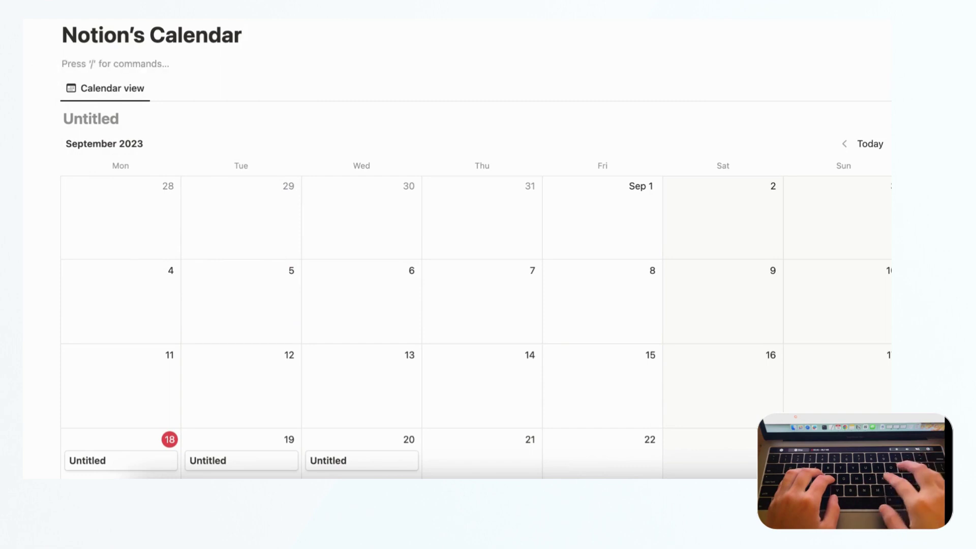
Step: Insert a 2 columns block beneath the page title and move the calendar database into its second column
text(/colu)
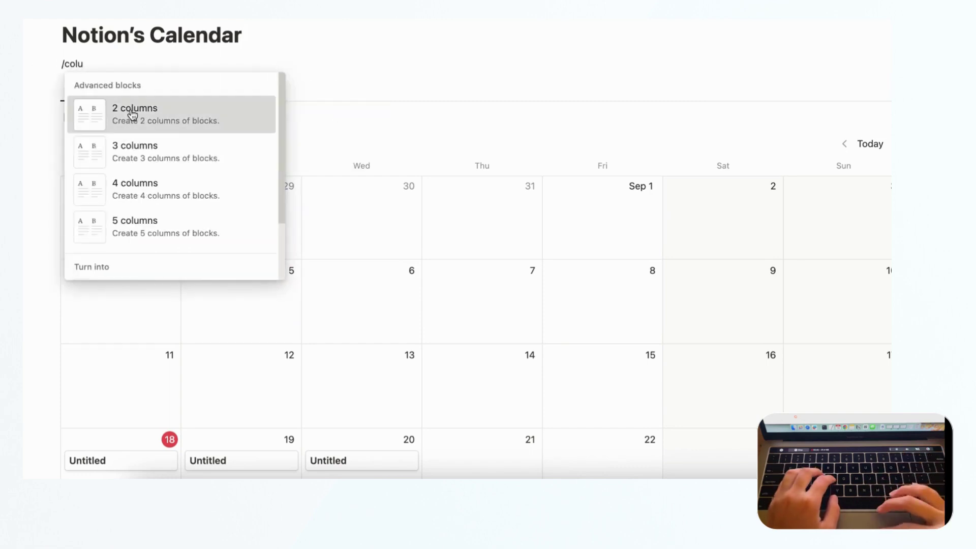
click(133, 114)
drag(52, 106, 569, 105)
Step: Narrow the empty column beside the calendar and write "More information here" in it
drag(478, 135, 416, 168)
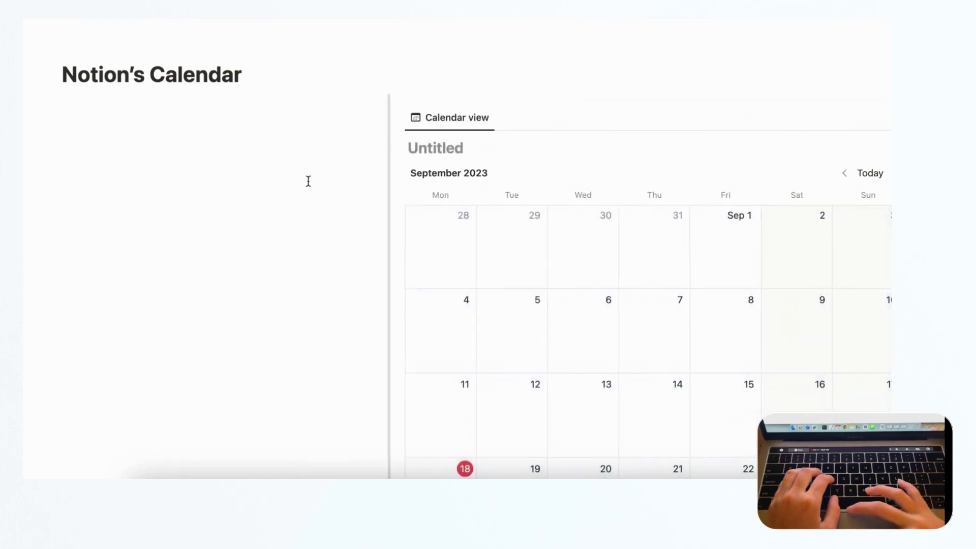
drag(313, 180, 270, 183)
click(142, 133)
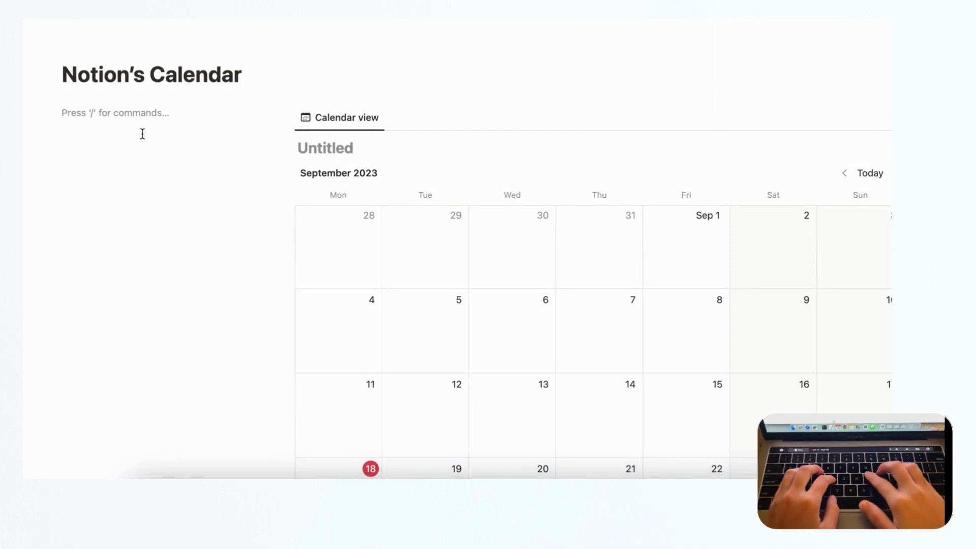
text(More information here)
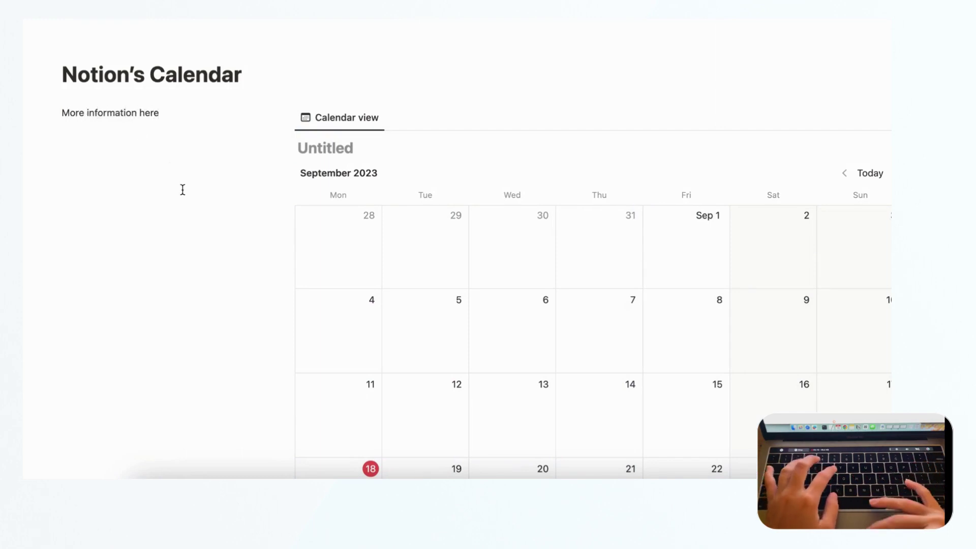
scroll(182, 189, down, 5)
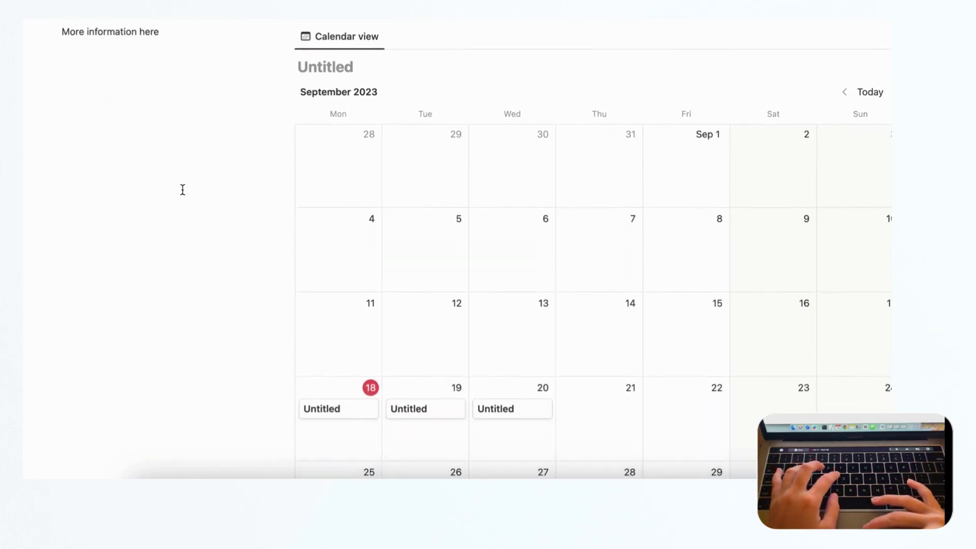
scroll(183, 190, up, 5)
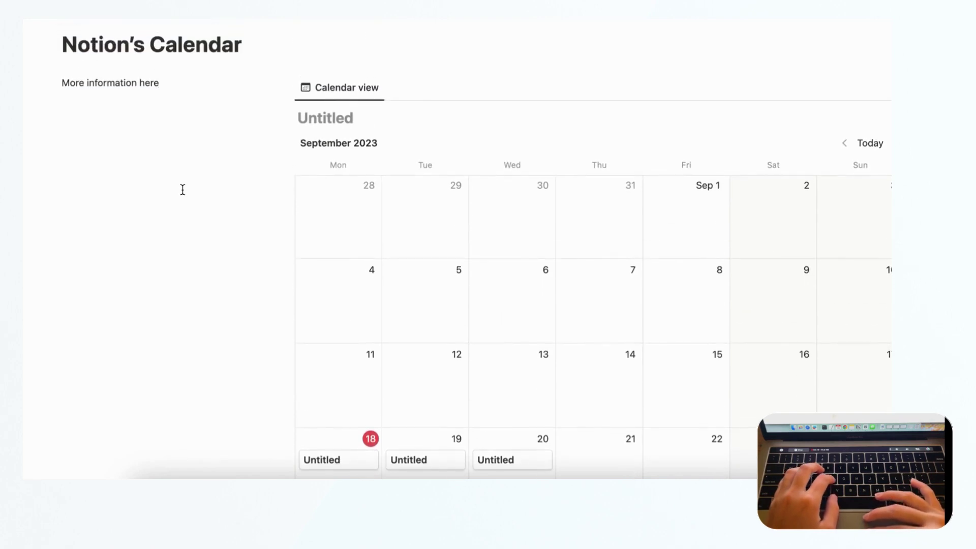
scroll(182, 189, down, 2)
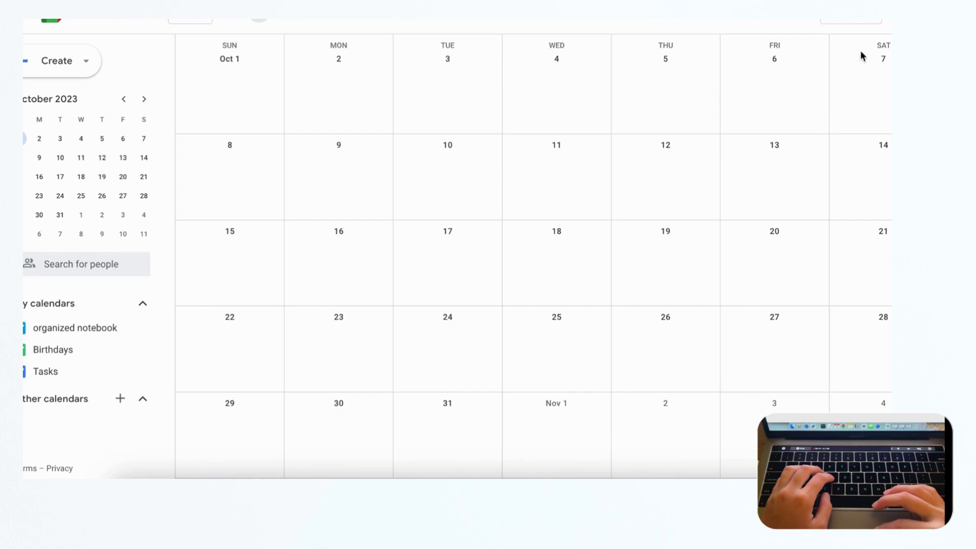
Step: Look at the calendar in Day and Week view, return to Month view, and review the remaining view options
click(870, 22)
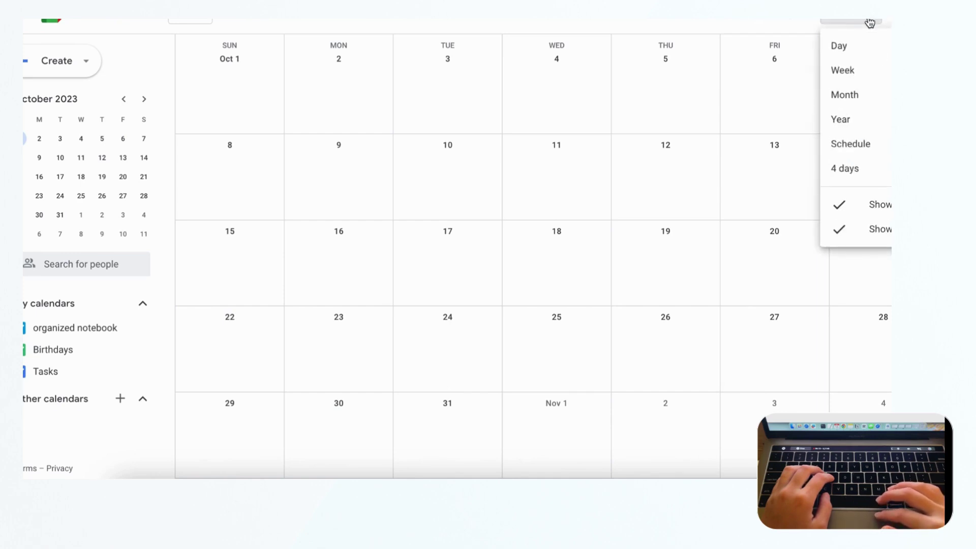
click(867, 55)
click(854, 20)
click(852, 73)
click(856, 22)
click(836, 106)
click(856, 23)
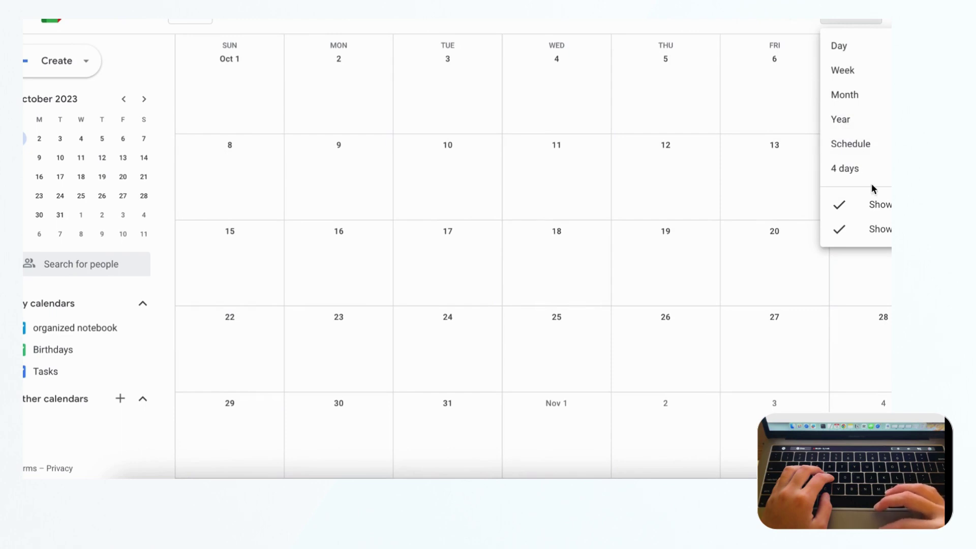
click(856, 101)
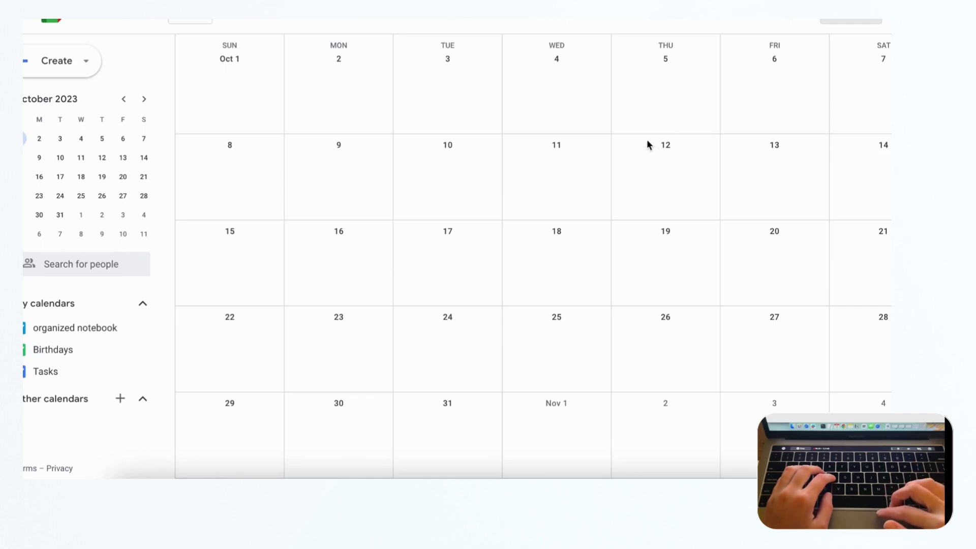
Step: Go to November 2023, compare the Event and Task forms for a new entry on November 14, and close it unsaved
key(n)
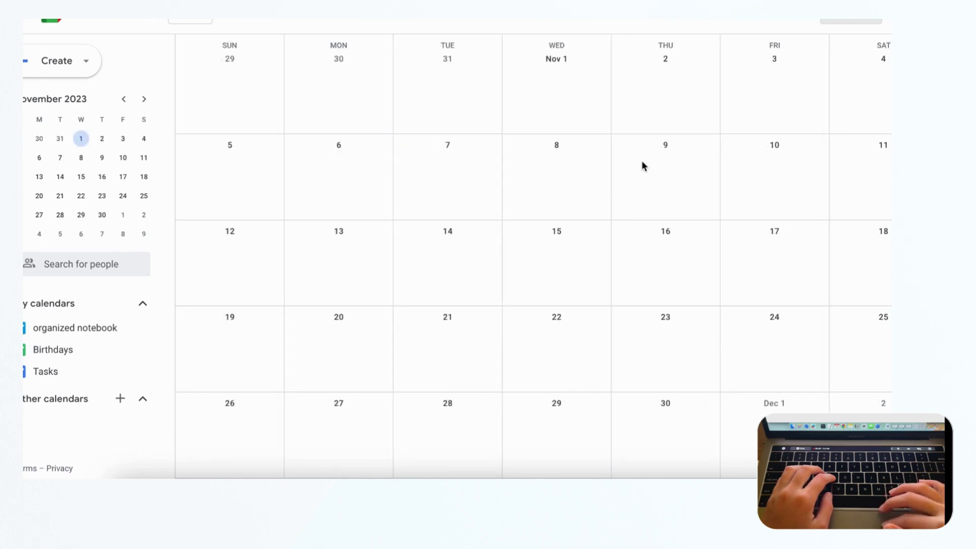
click(445, 245)
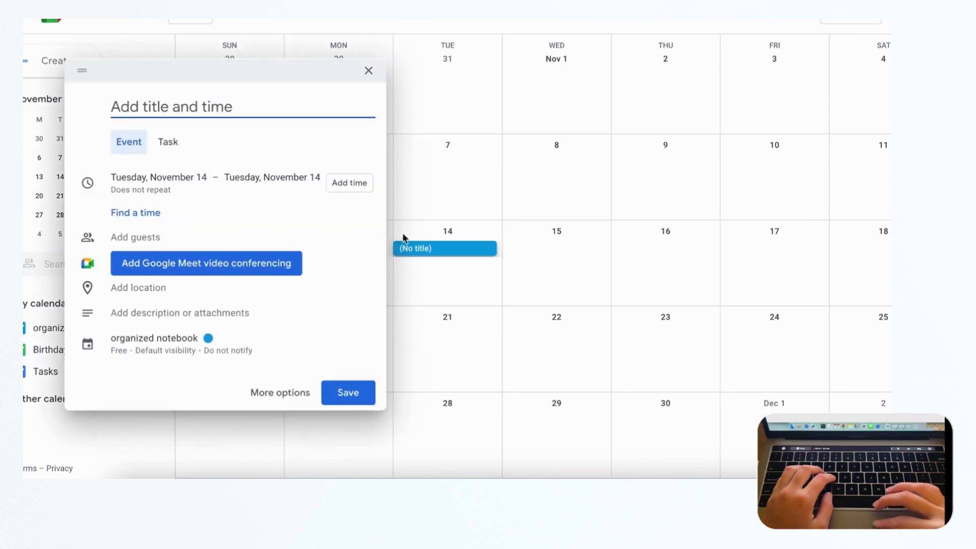
click(175, 146)
click(145, 145)
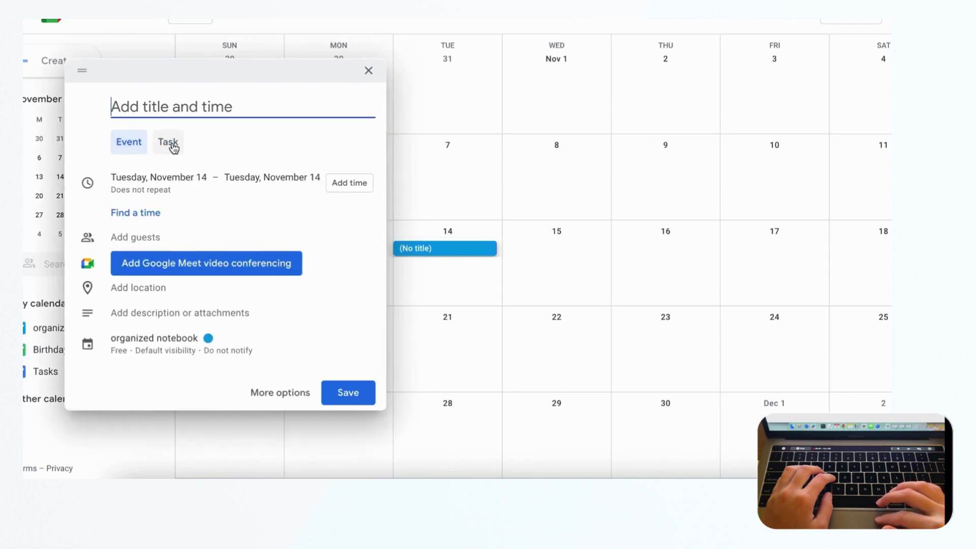
click(174, 146)
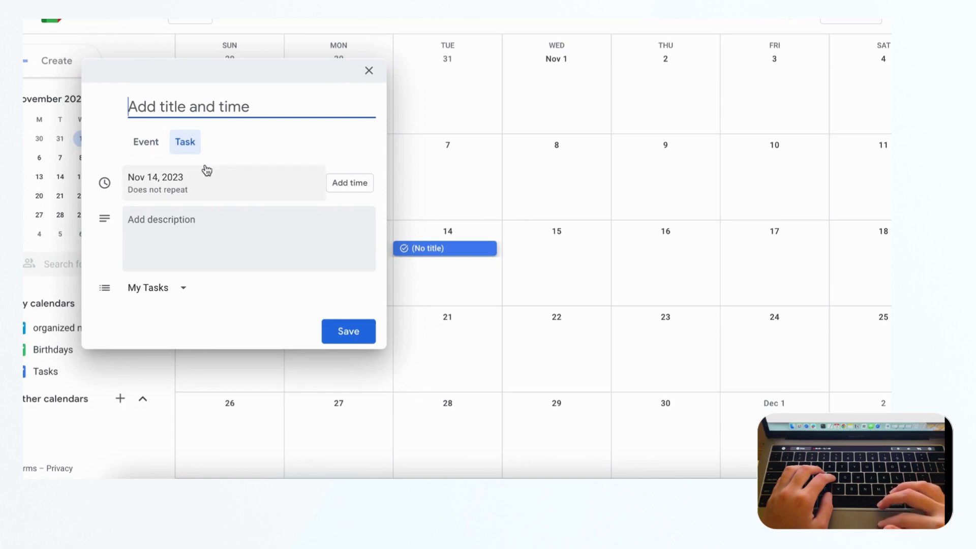
click(148, 149)
click(173, 151)
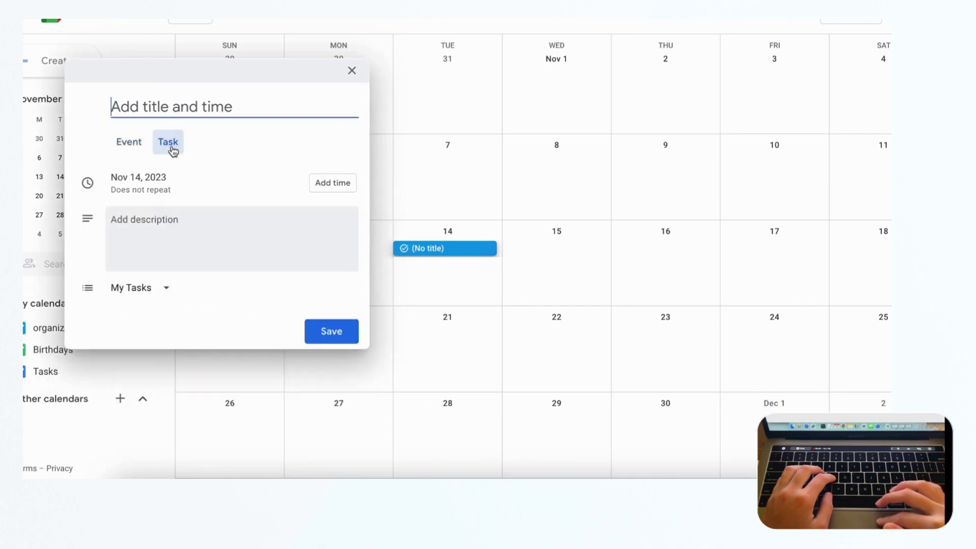
click(367, 76)
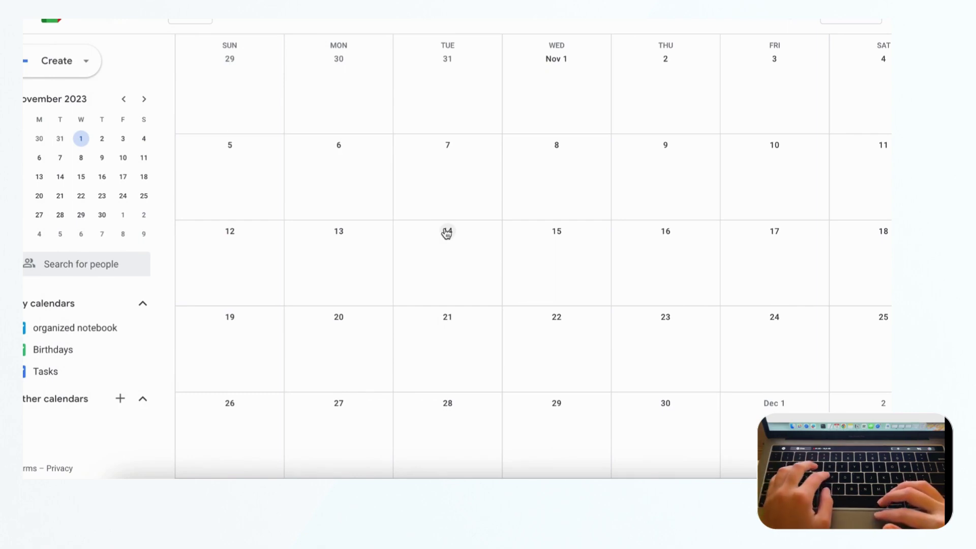
click(414, 244)
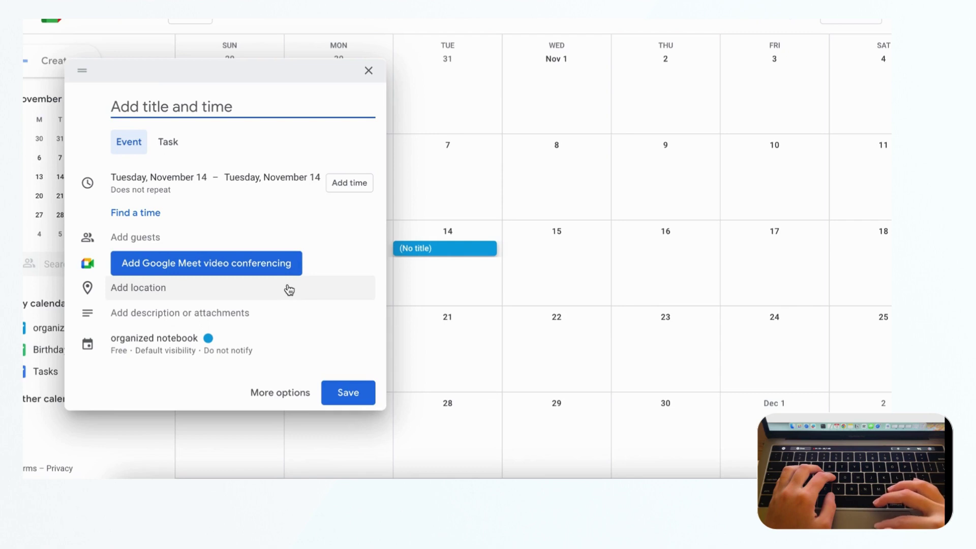
click(369, 71)
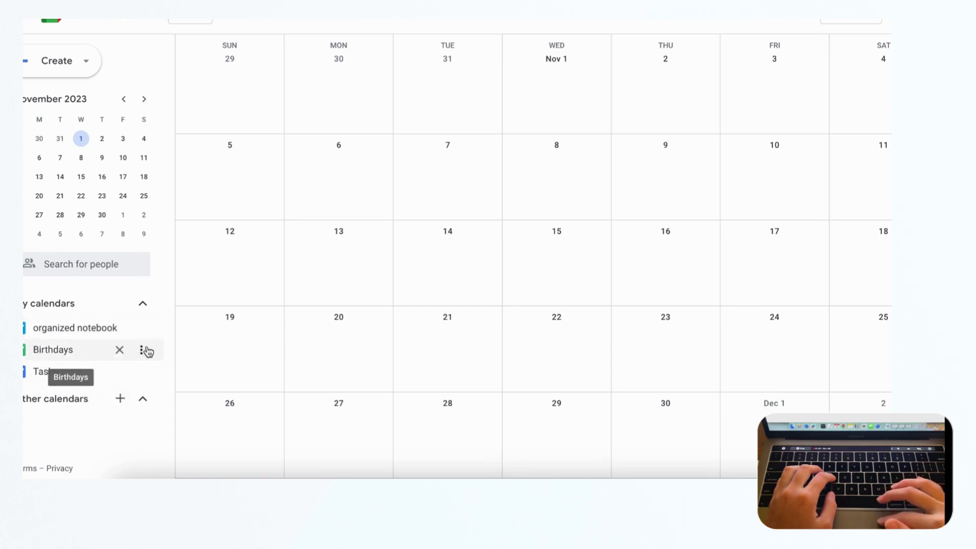
Step: Look at the custom colour picker for the "organized notebook" calendar, and cancel it
click(142, 328)
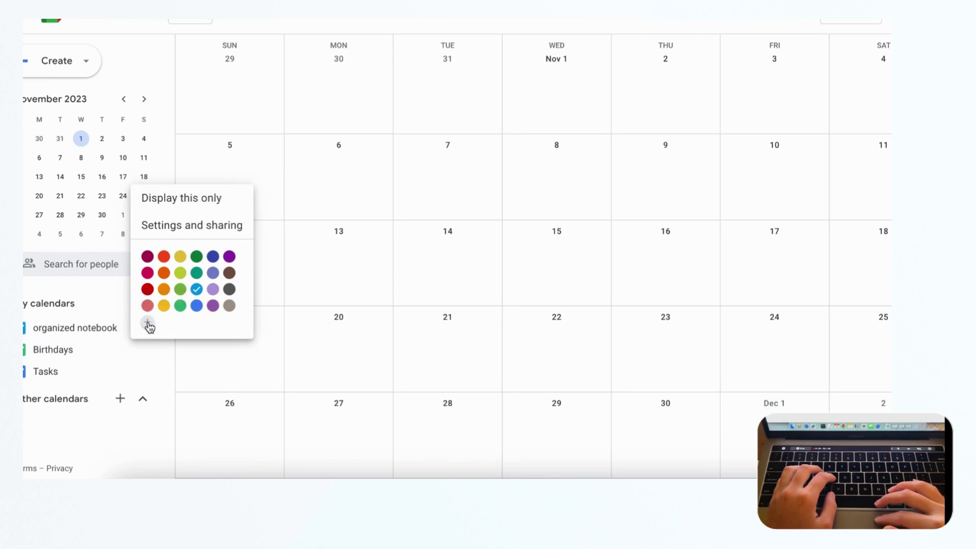
click(148, 322)
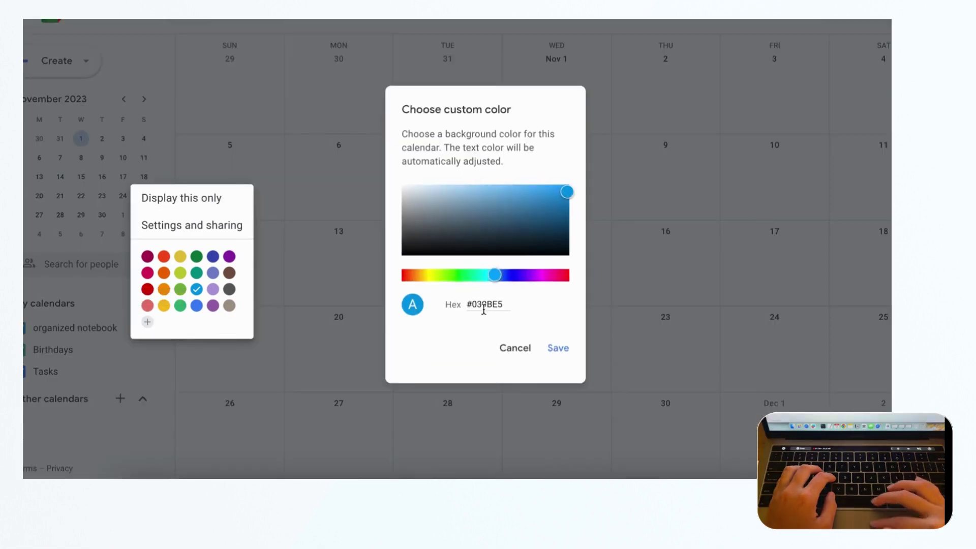
click(515, 349)
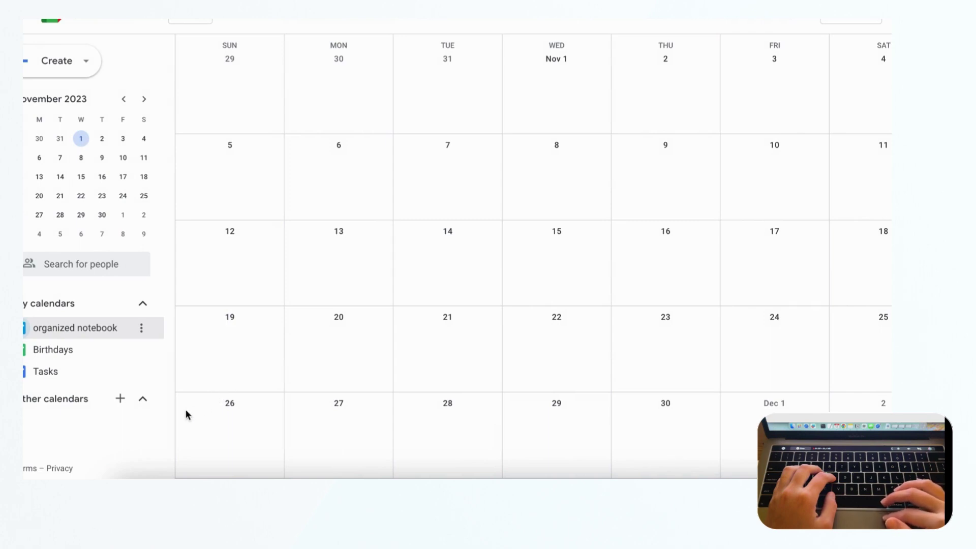
Step: Browse the calendars of interest, reviewing regional holidays, global religious holidays and sports, and return to the November 2023 calendar
click(121, 400)
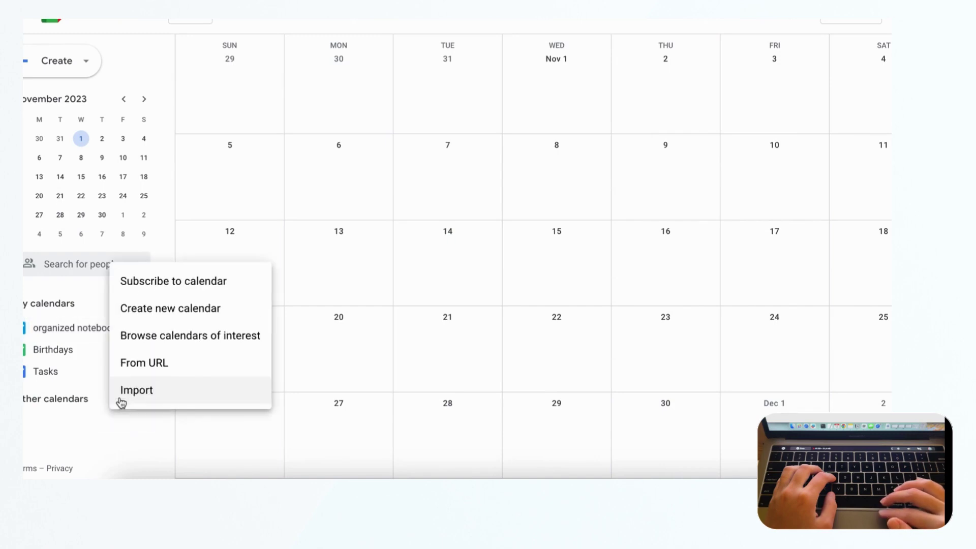
click(182, 343)
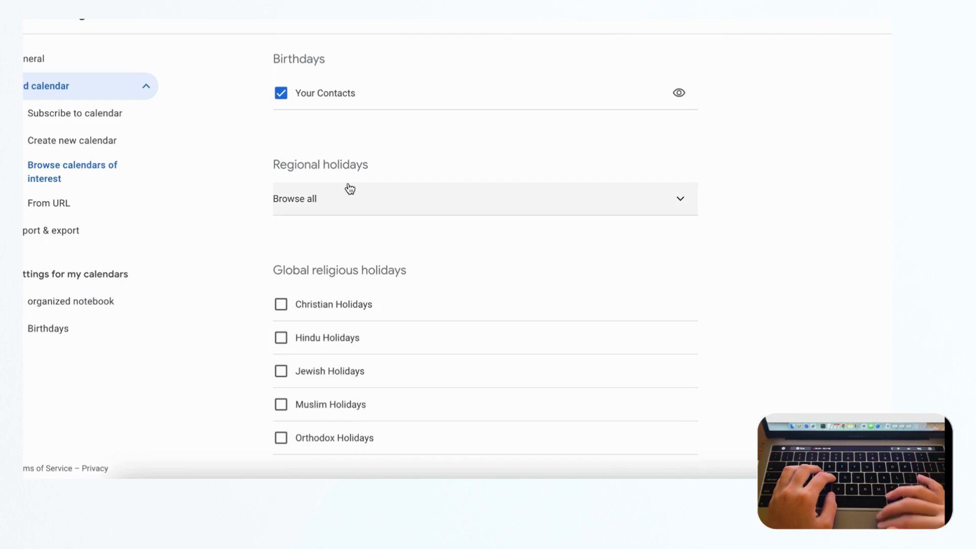
scroll(349, 188, down, 3)
scroll(373, 145, down, 6)
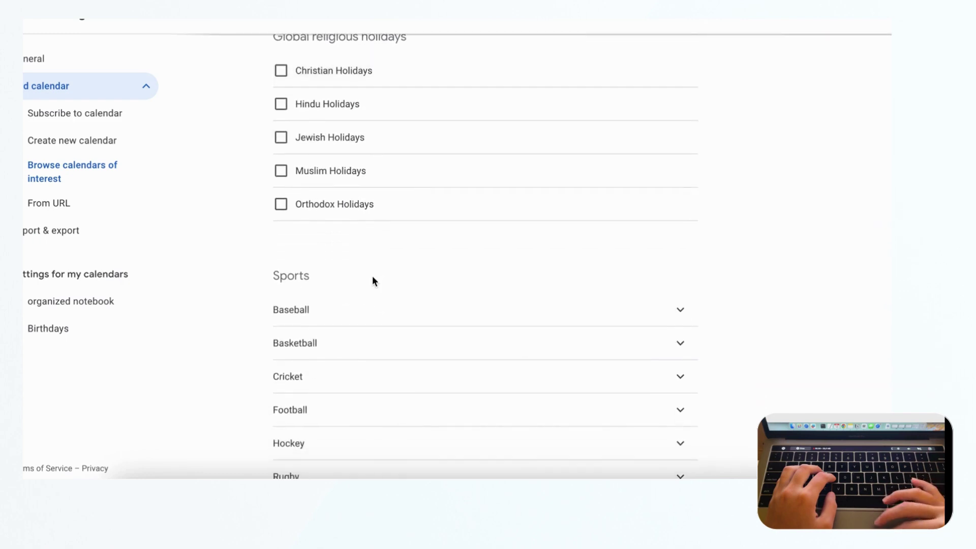
scroll(374, 282, up, 9)
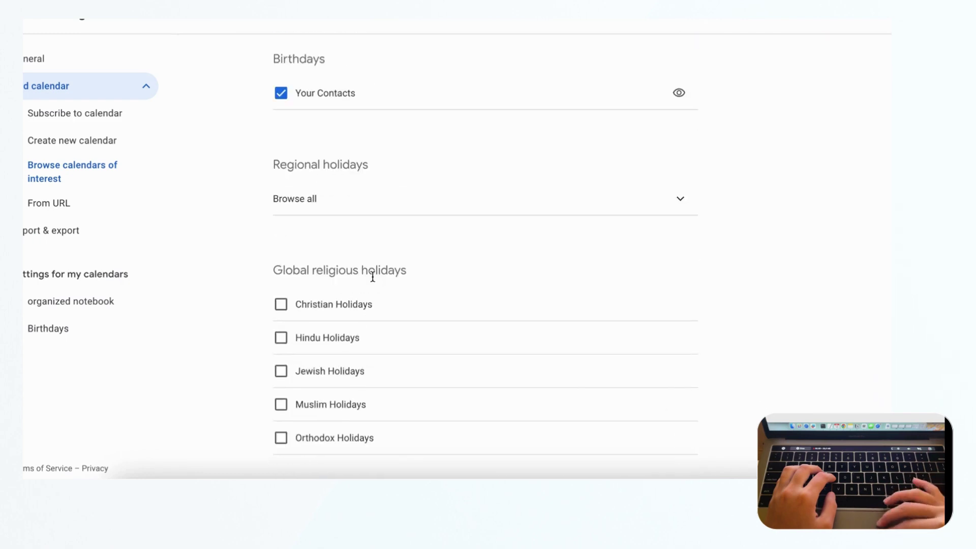
scroll(373, 278, down, 9)
scroll(344, 351, up, 9)
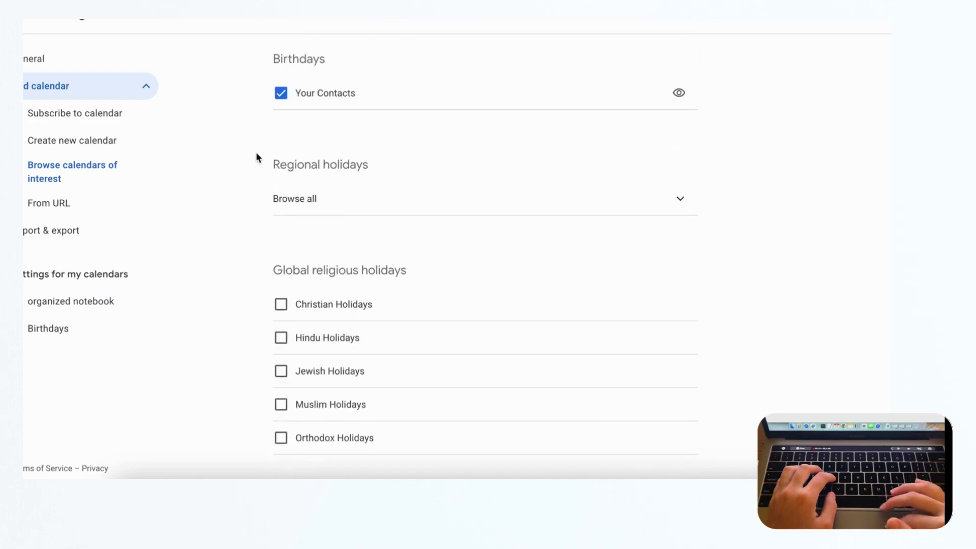
click(25, 25)
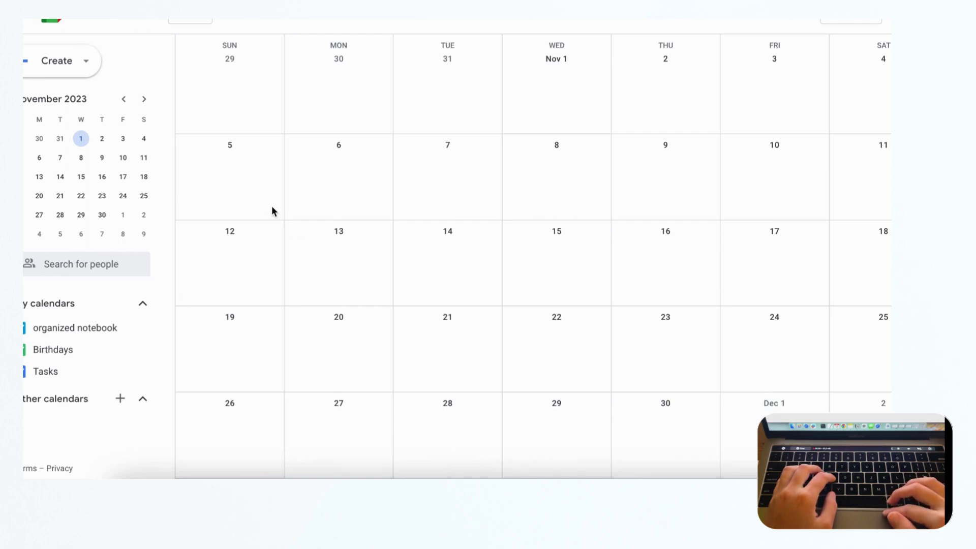
Step: View the new event form for Monday, November 20, and close it unsaved
click(314, 330)
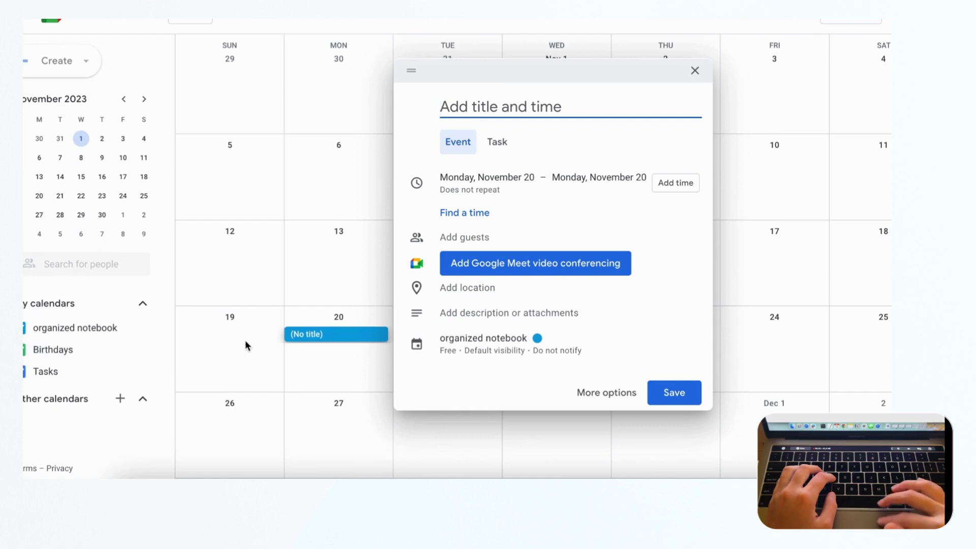
click(373, 365)
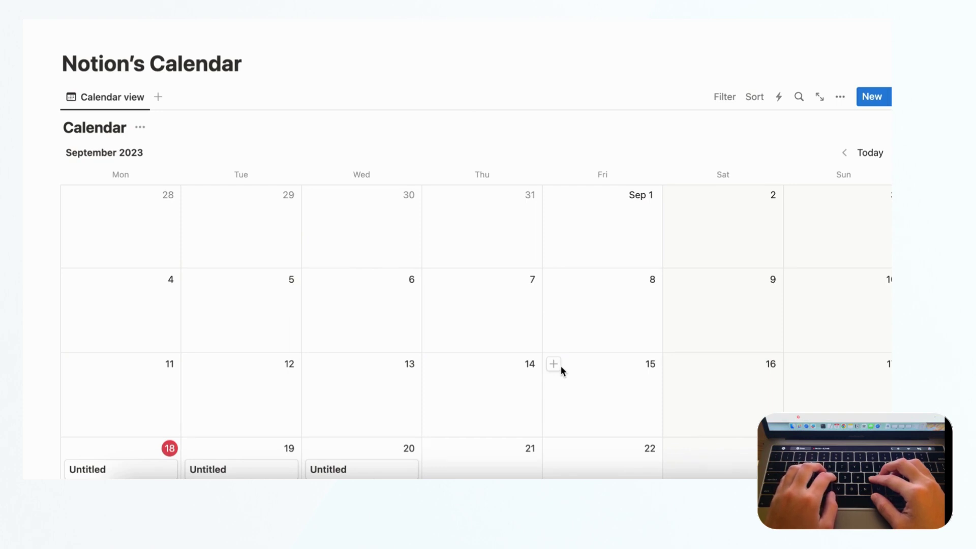
scroll(559, 315, down, 4)
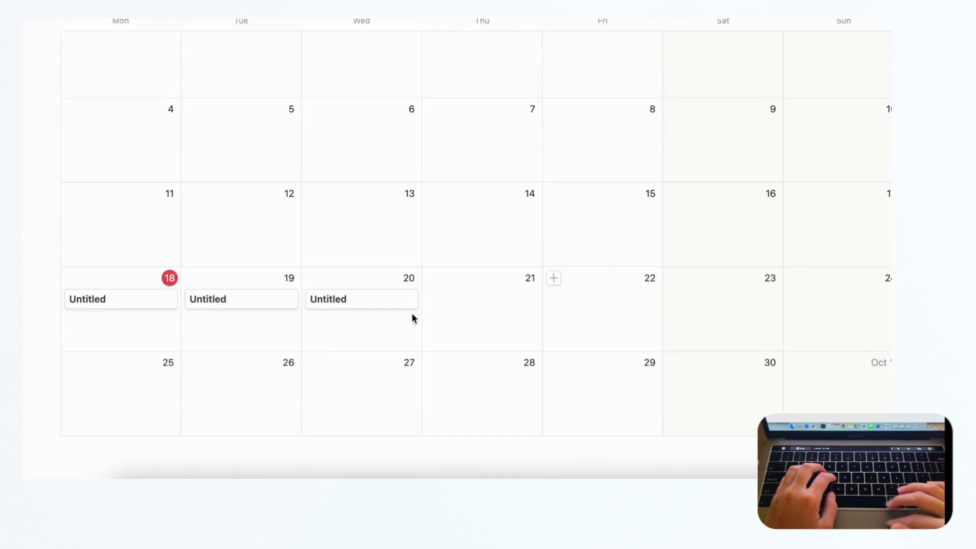
click(246, 303)
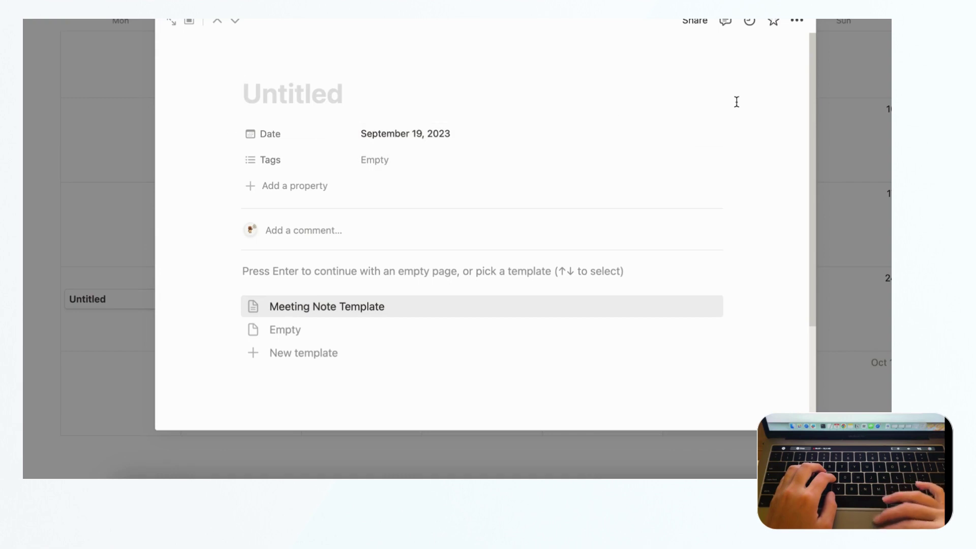
click(883, 109)
scroll(782, 124, up, 5)
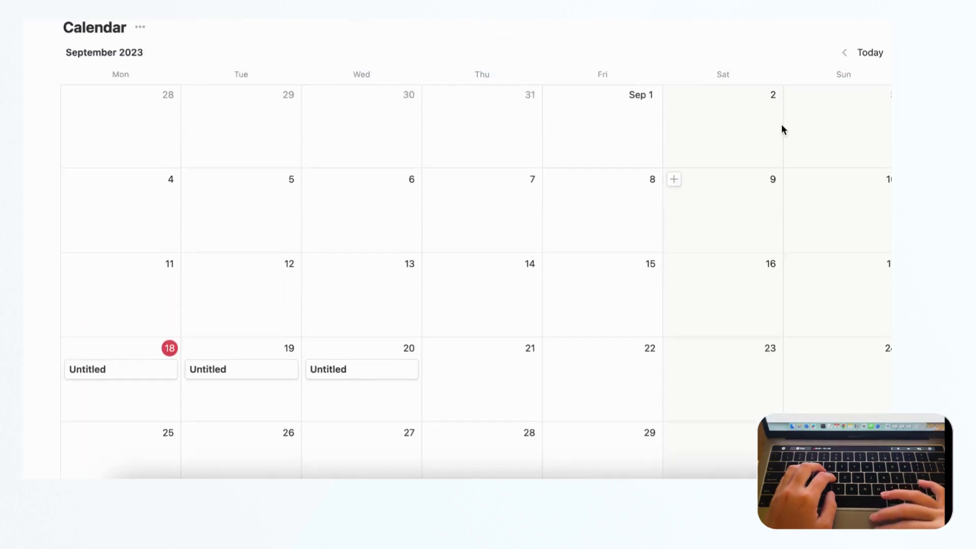
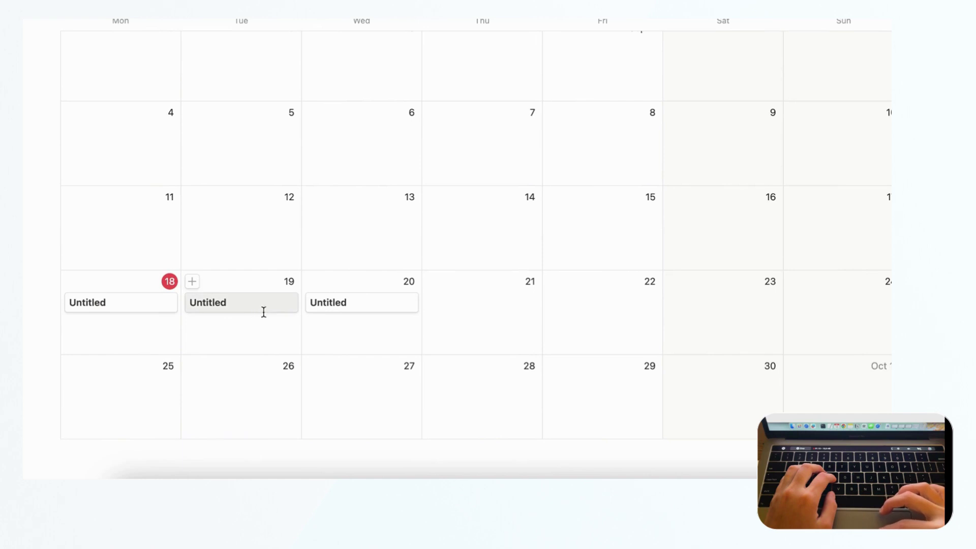
Step: Set the Meeting Note Template to repeat every 1 week on Monday, starting September 18, and close the template options
scroll(277, 312, up, 3)
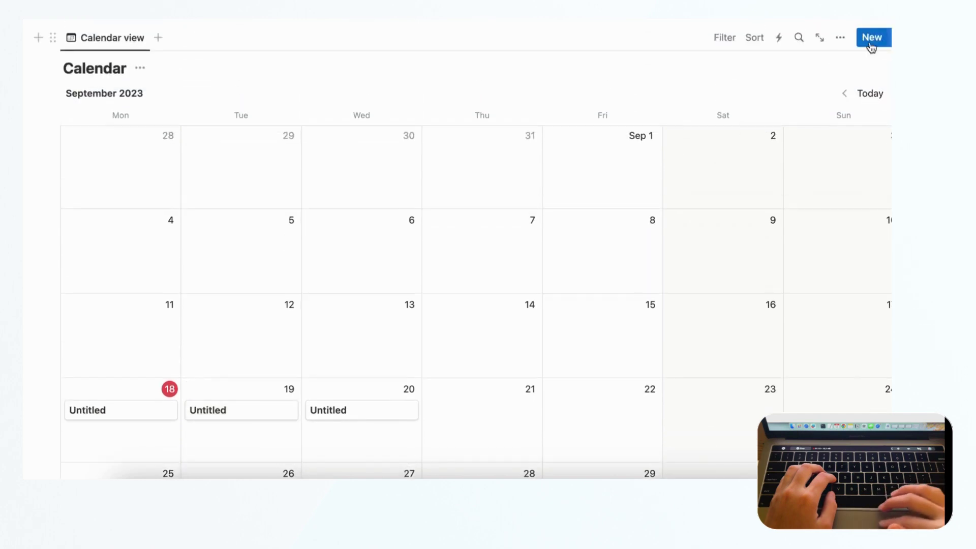
click(885, 38)
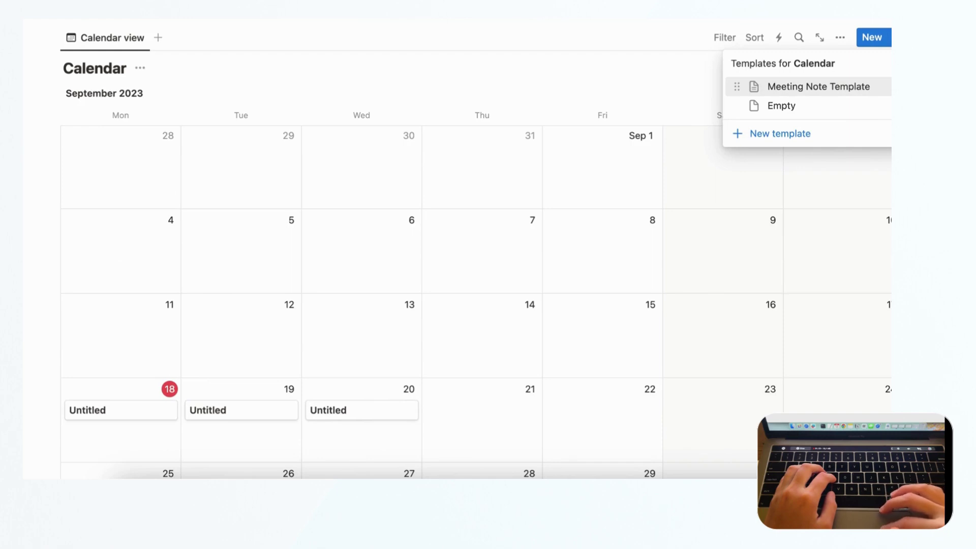
click(885, 87)
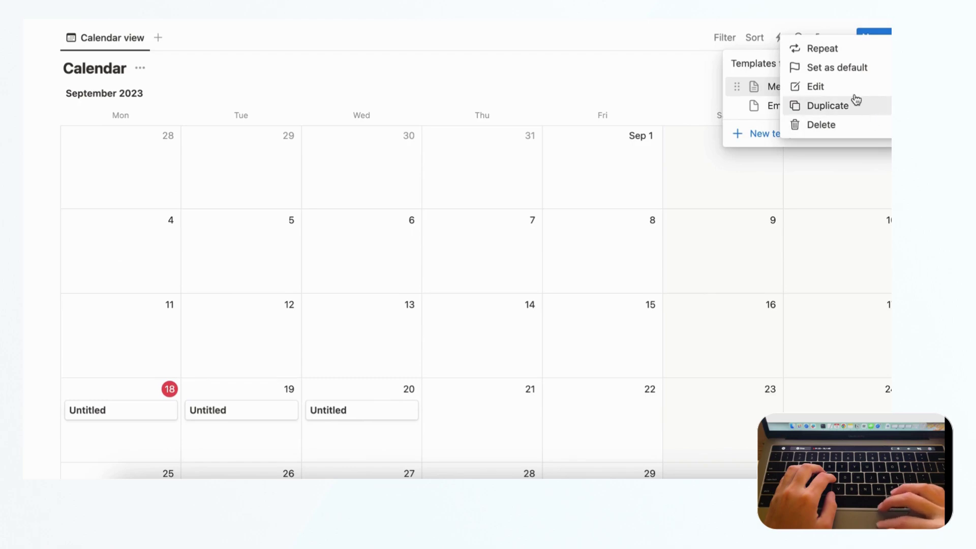
mouse_move(864, 48)
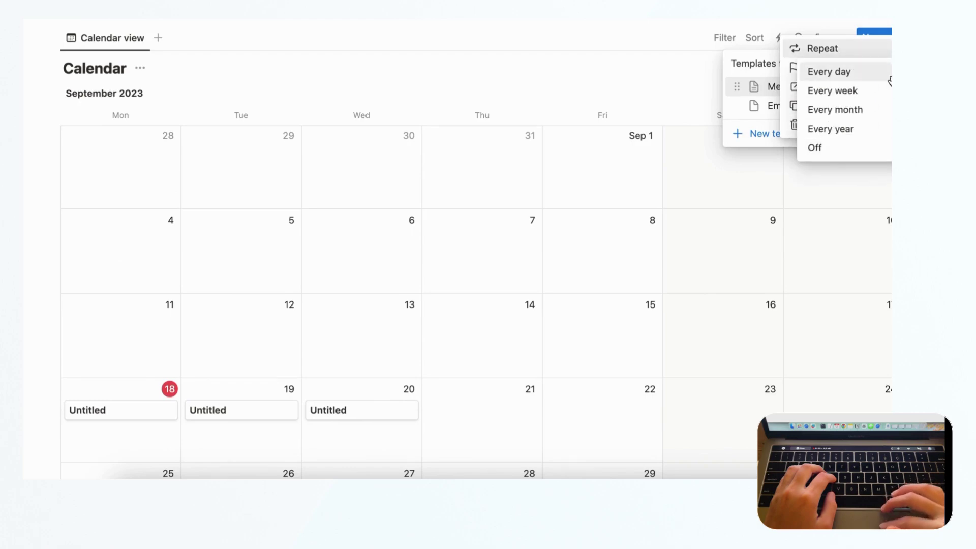
click(873, 92)
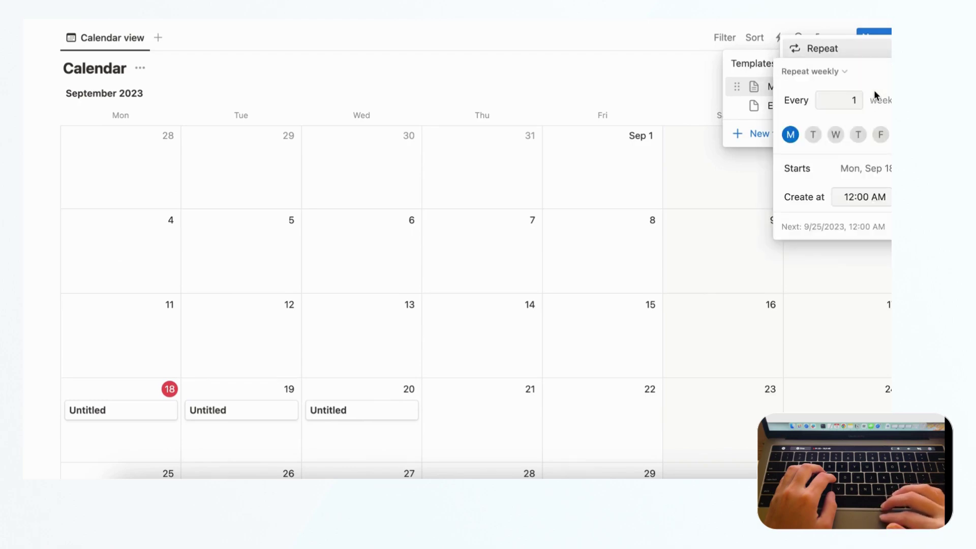
click(886, 169)
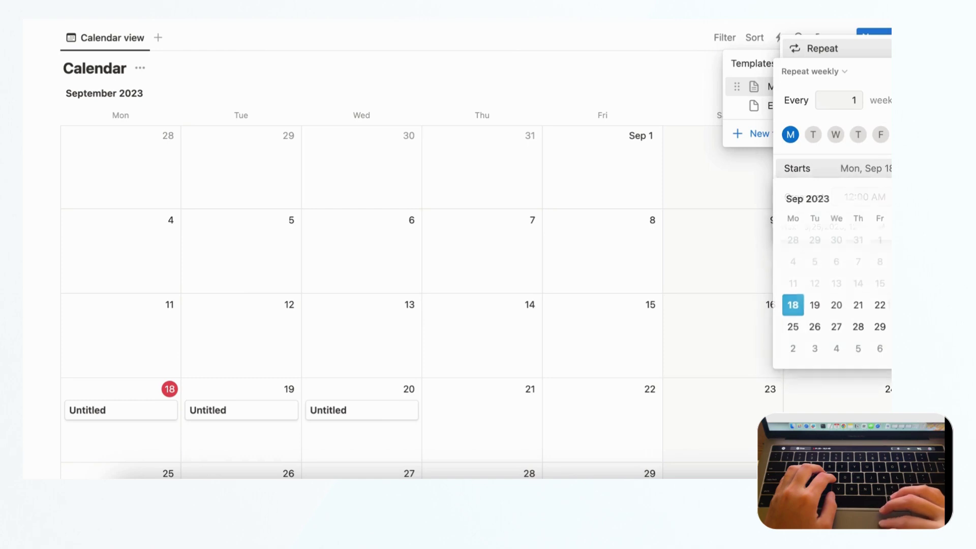
click(793, 306)
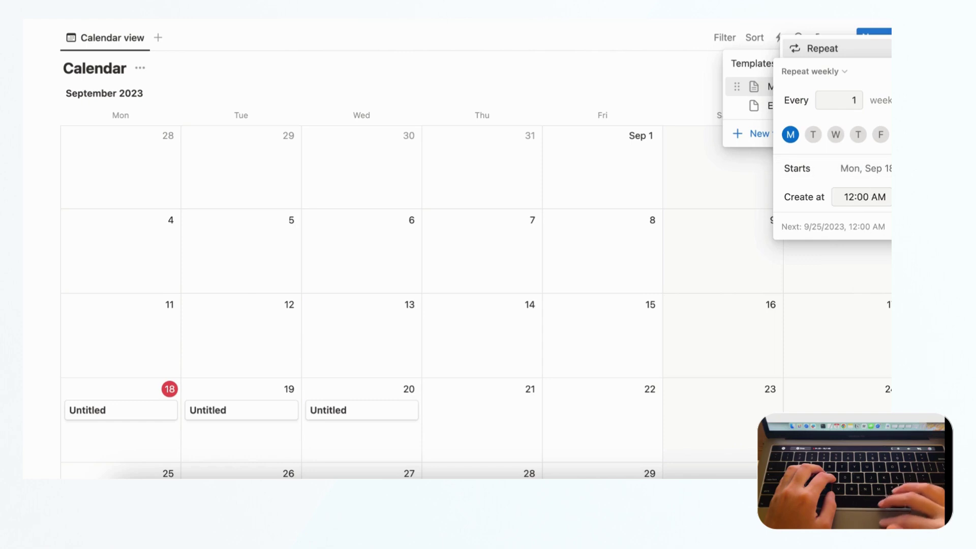
key(Escape)
key(Escape)
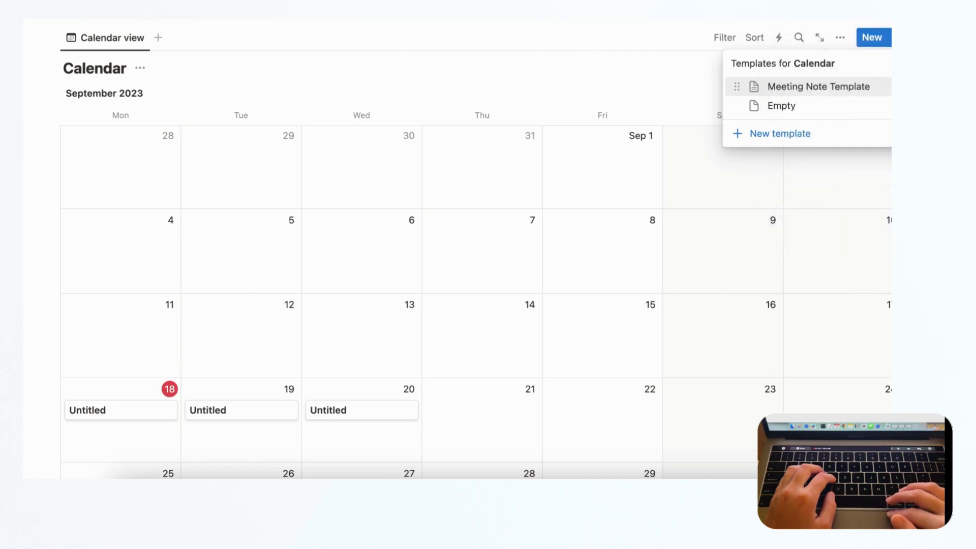
key(Escape)
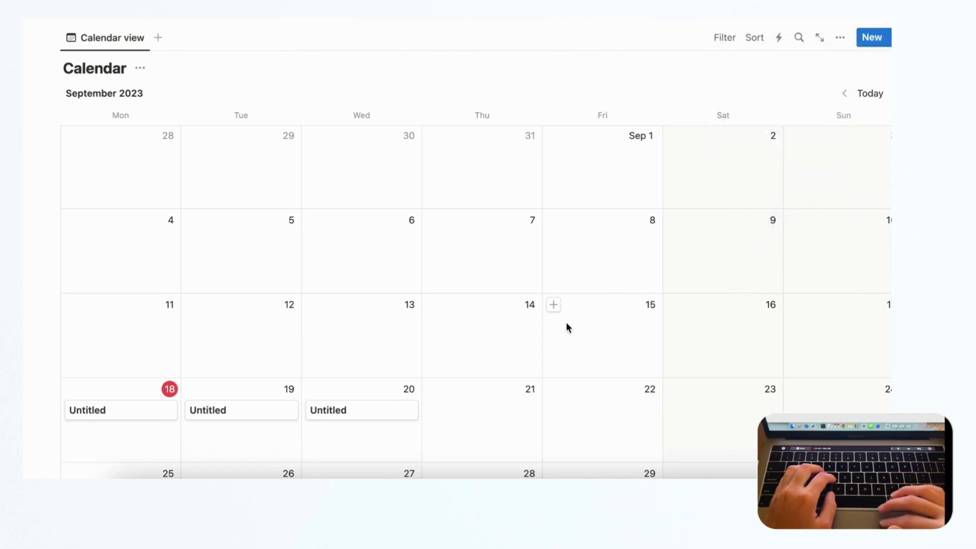
scroll(567, 327, down, 2)
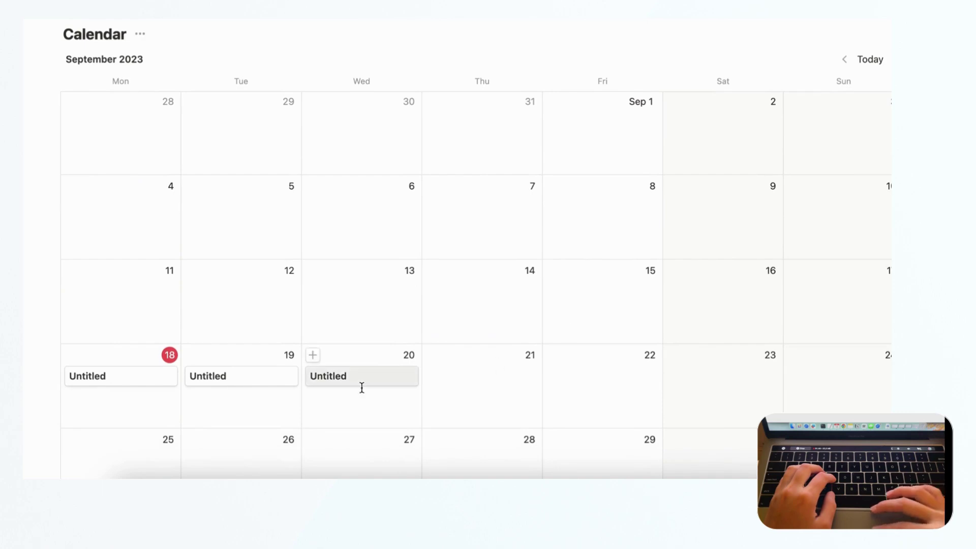
scroll(361, 375, down, 2)
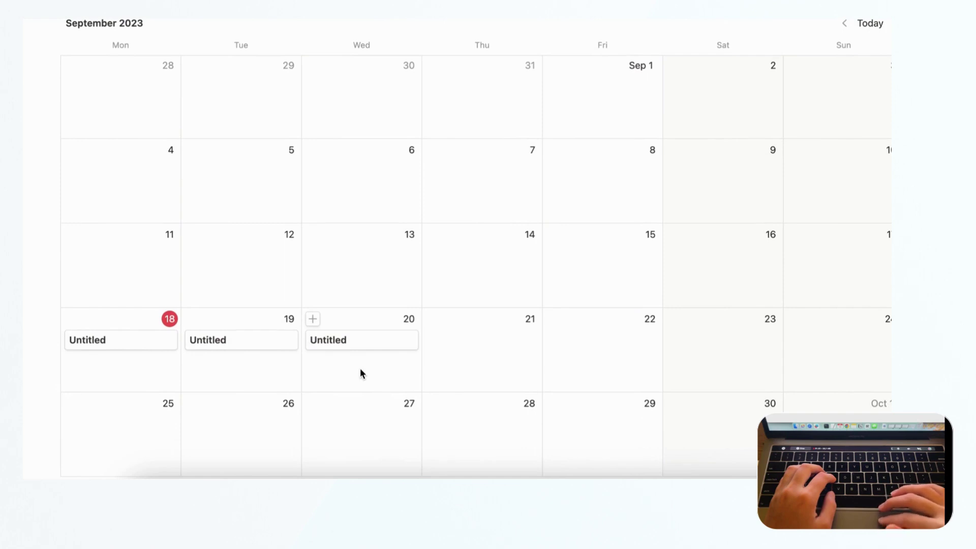
scroll(360, 370, up, 1)
scroll(255, 377, down, 3)
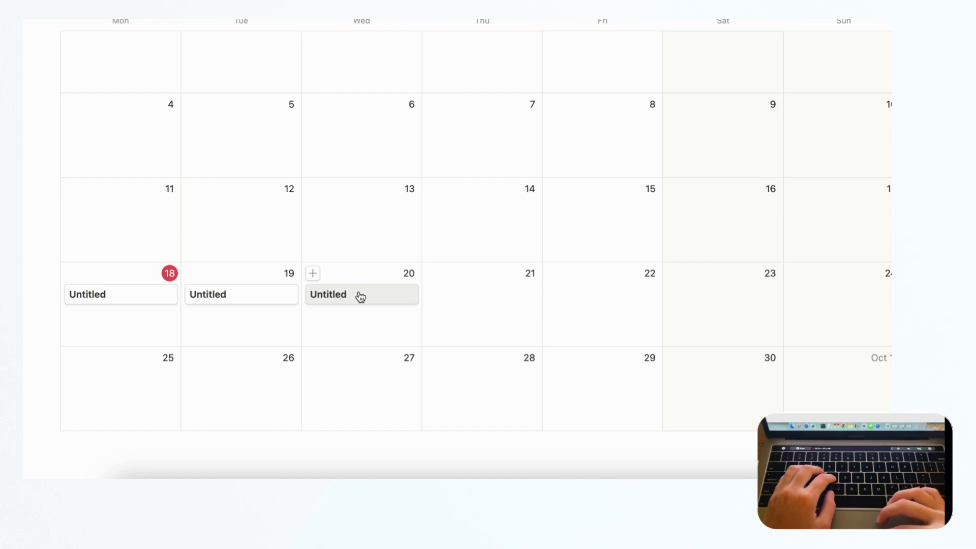
Step: Show the calendar as Week in the layout options, set it back to Month, and close the view options
scroll(374, 201, up, 5)
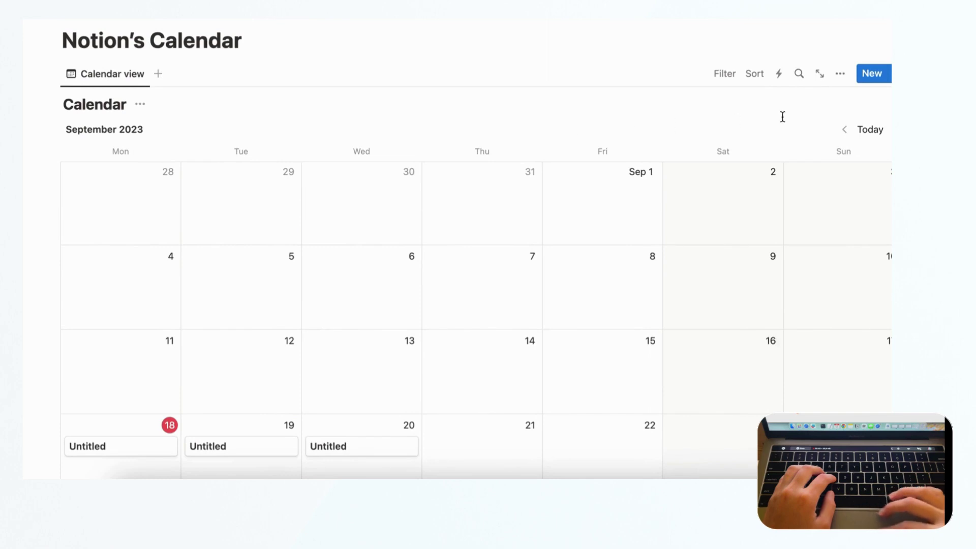
click(840, 74)
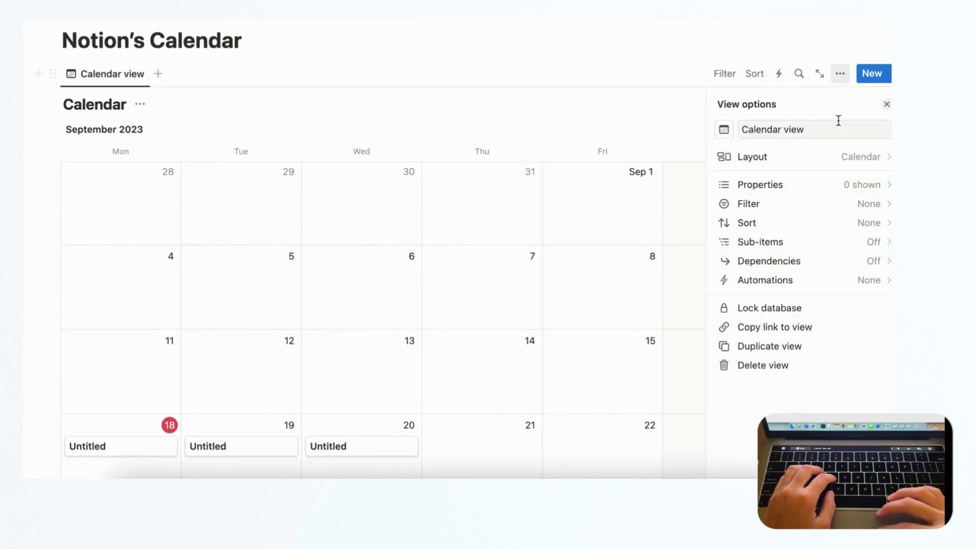
click(848, 159)
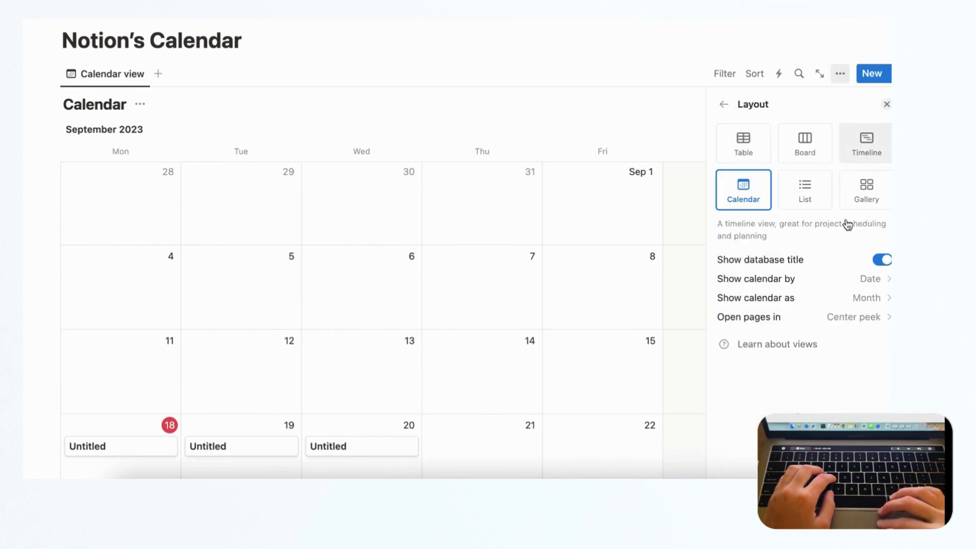
click(858, 299)
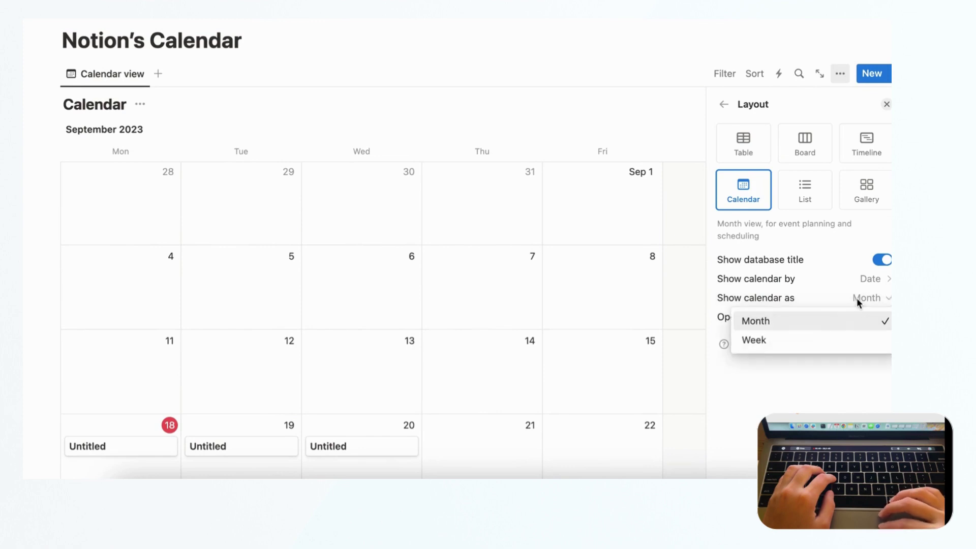
click(839, 341)
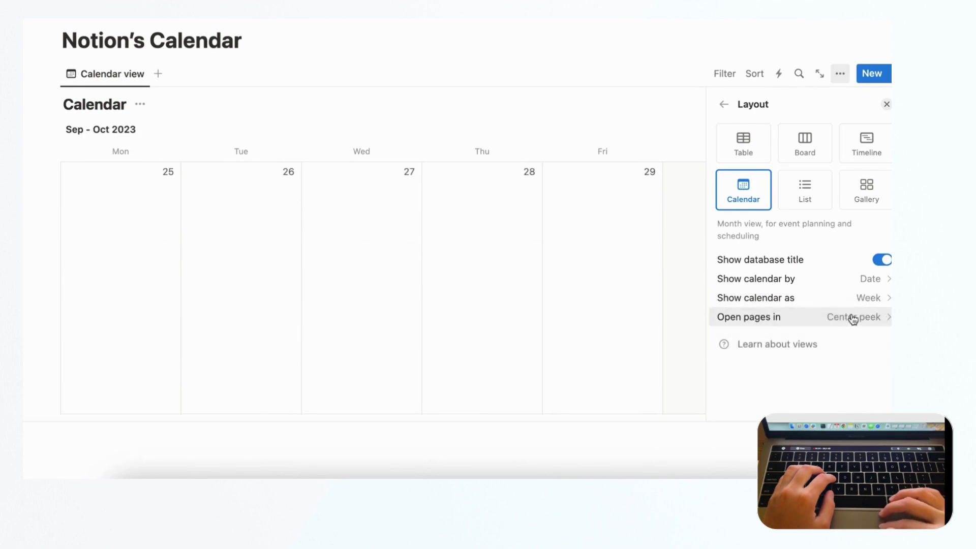
click(861, 298)
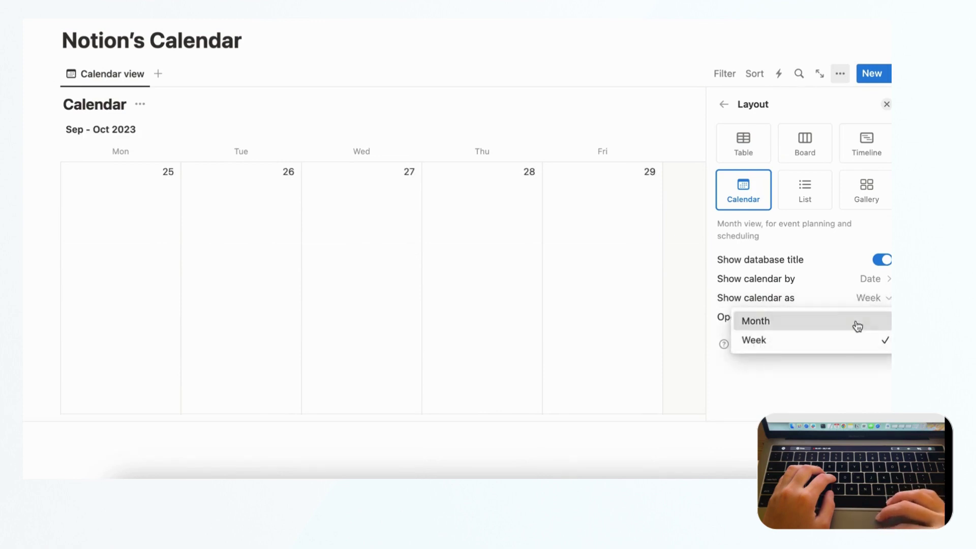
click(858, 325)
click(886, 104)
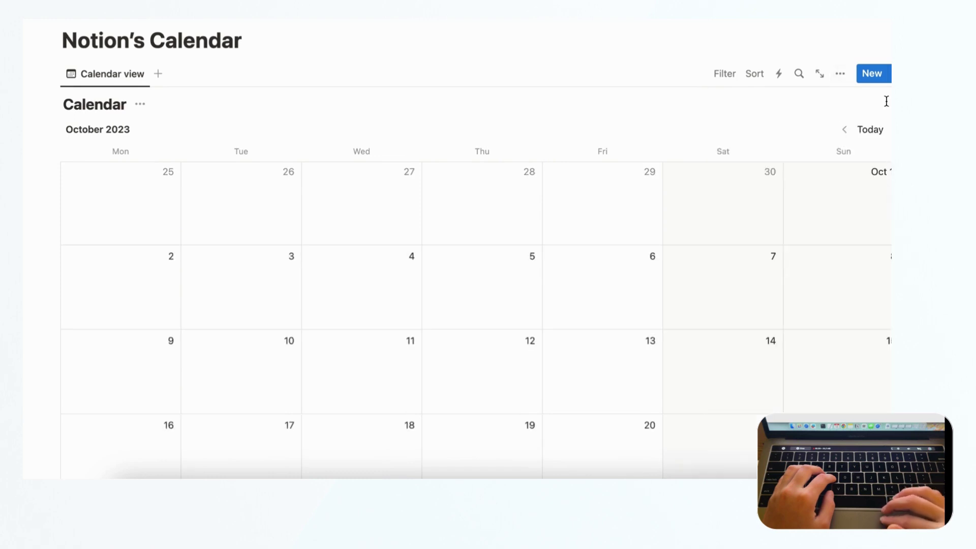
Step: Look through the October 2023 calendar and return to today's month
scroll(691, 258, down, 4)
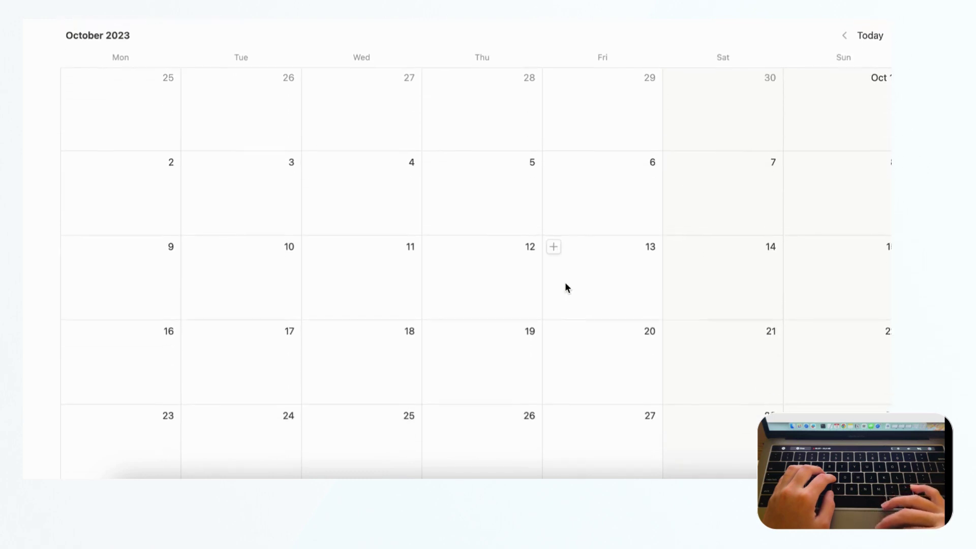
scroll(566, 284, up, 1)
scroll(514, 224, down, 8)
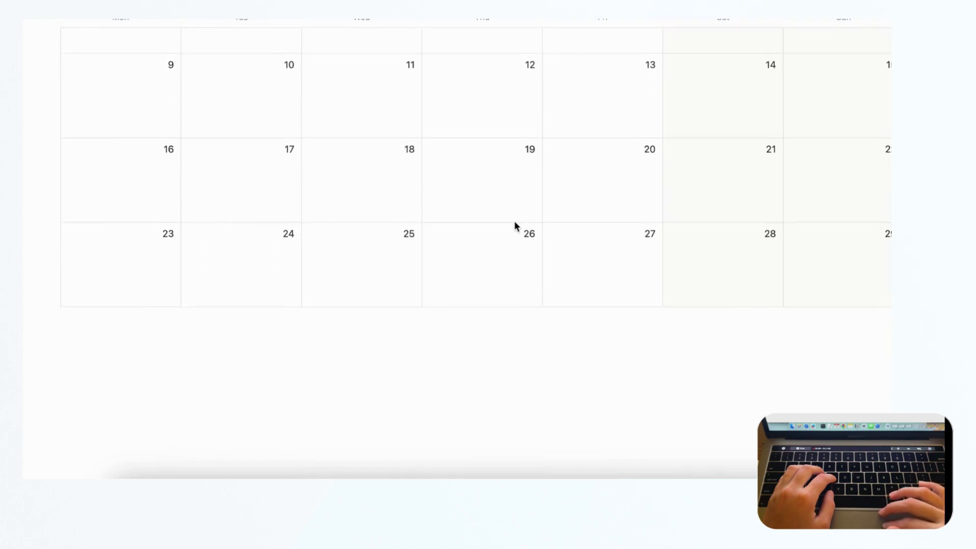
scroll(514, 224, up, 9)
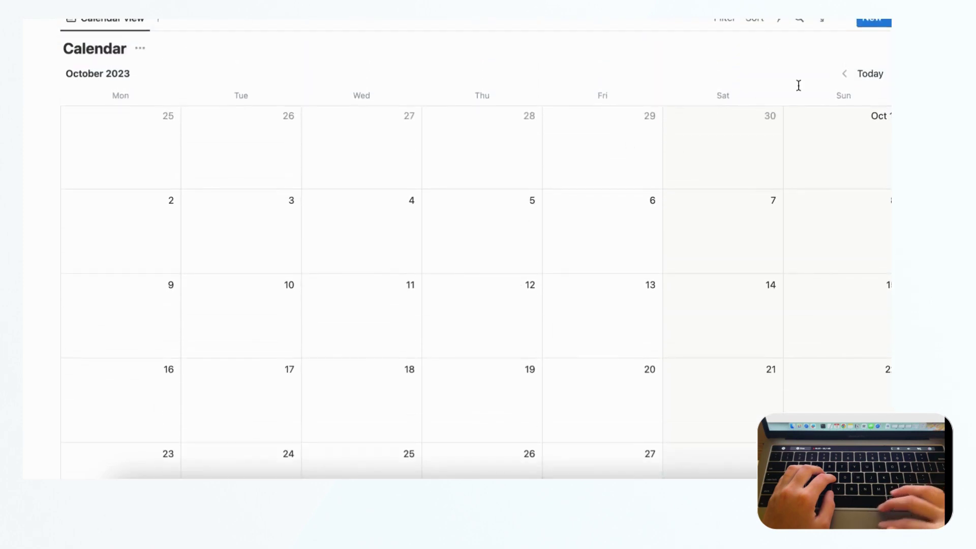
click(868, 76)
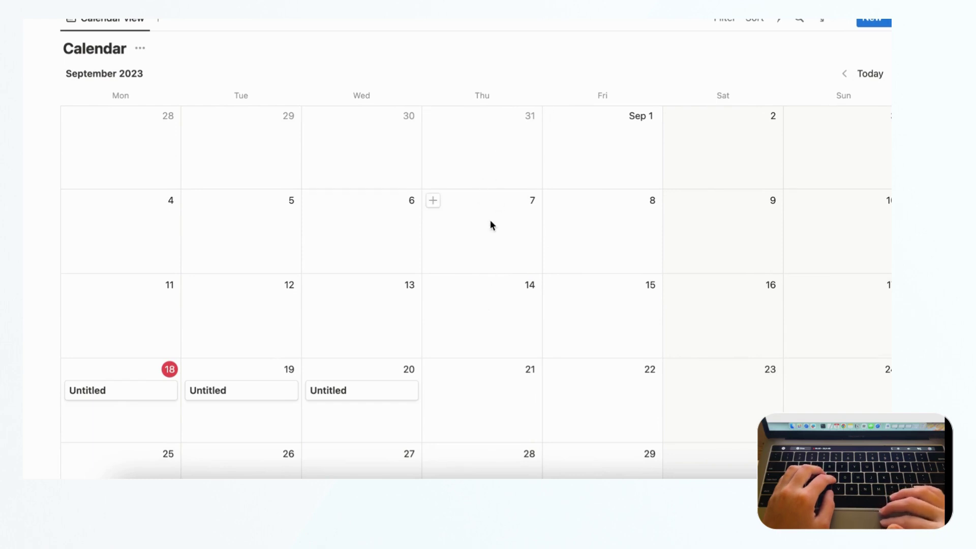
Step: In Google Calendar, start a new event on November 20, open its description field to view the formatting options, and discard the event
scroll(491, 221, up, 2)
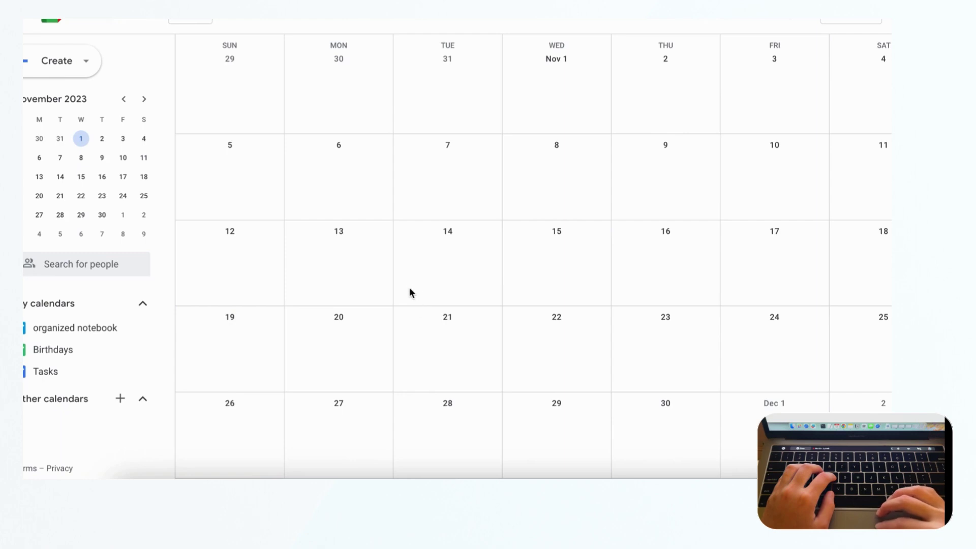
click(328, 342)
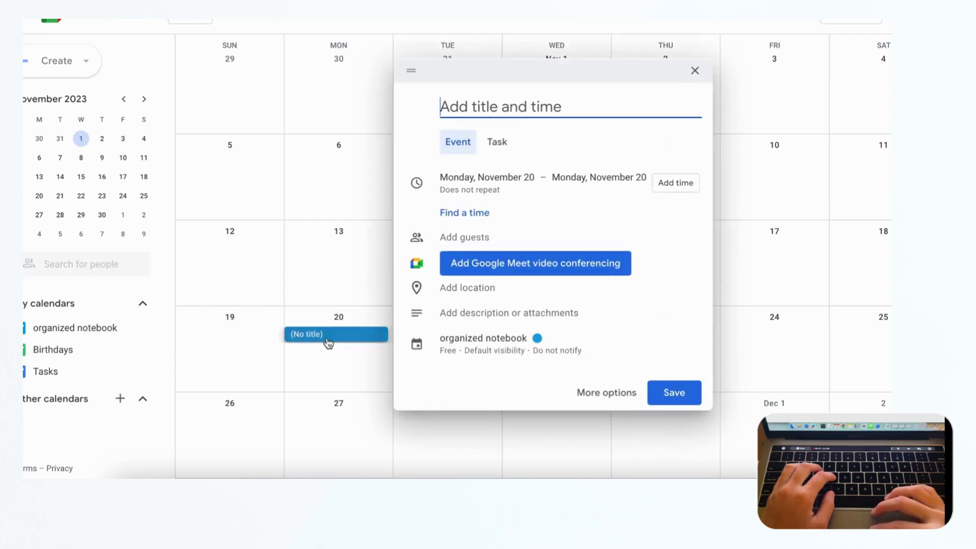
click(462, 313)
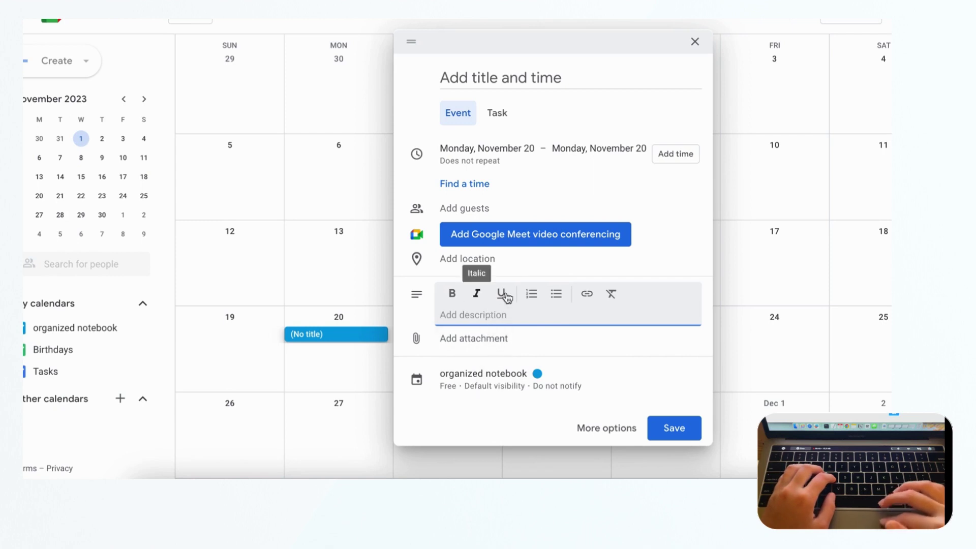
click(695, 42)
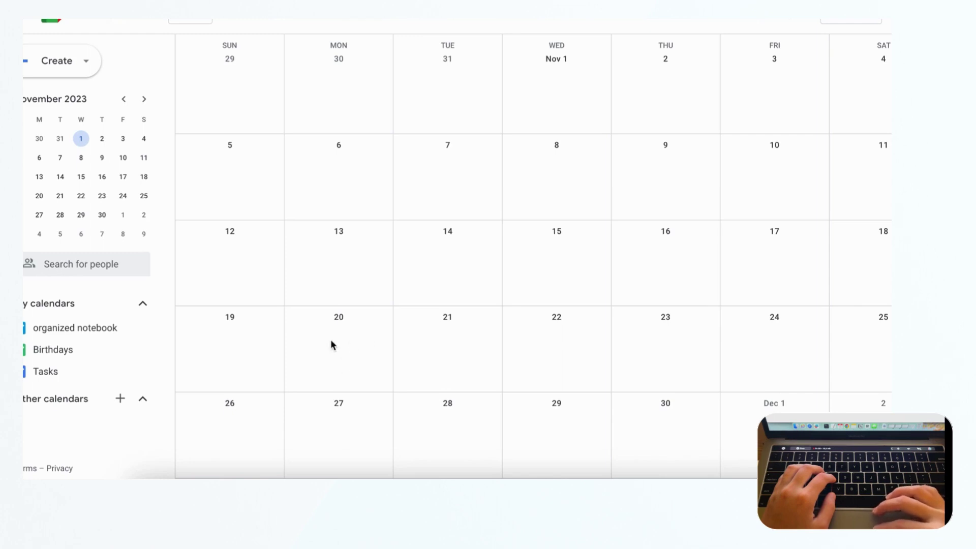
click(305, 337)
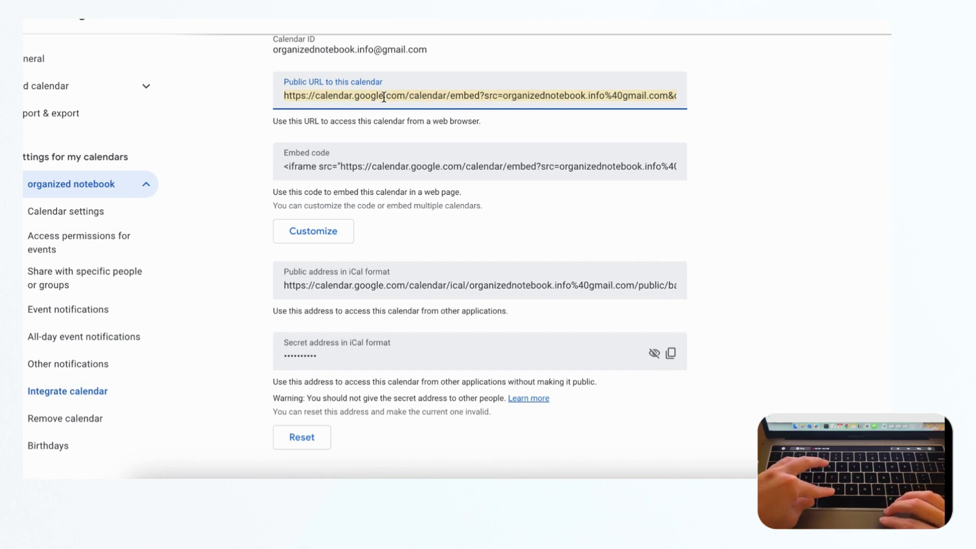
Step: Switch to Notion and embed the Google Calendar's public URL between the page title and the calendar database
click(504, 483)
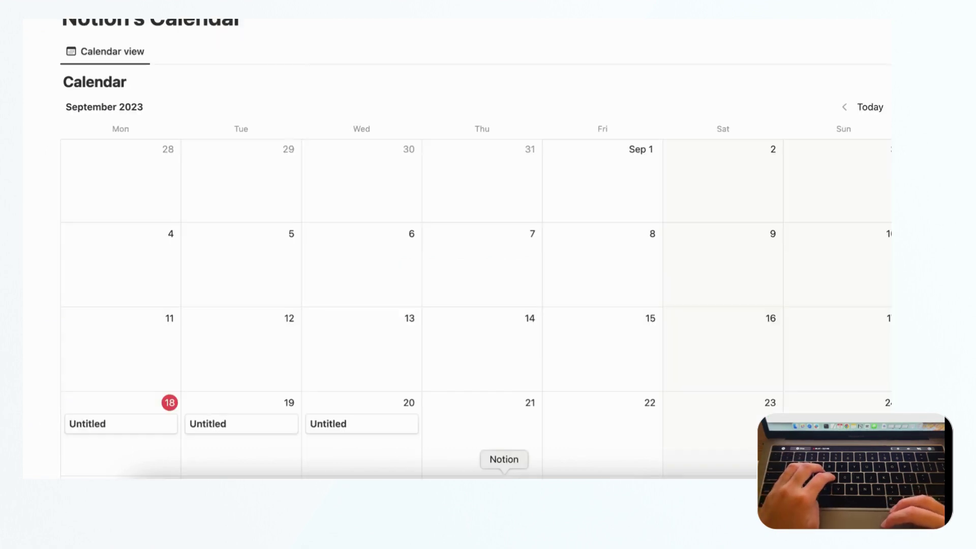
key(Return)
text(/)
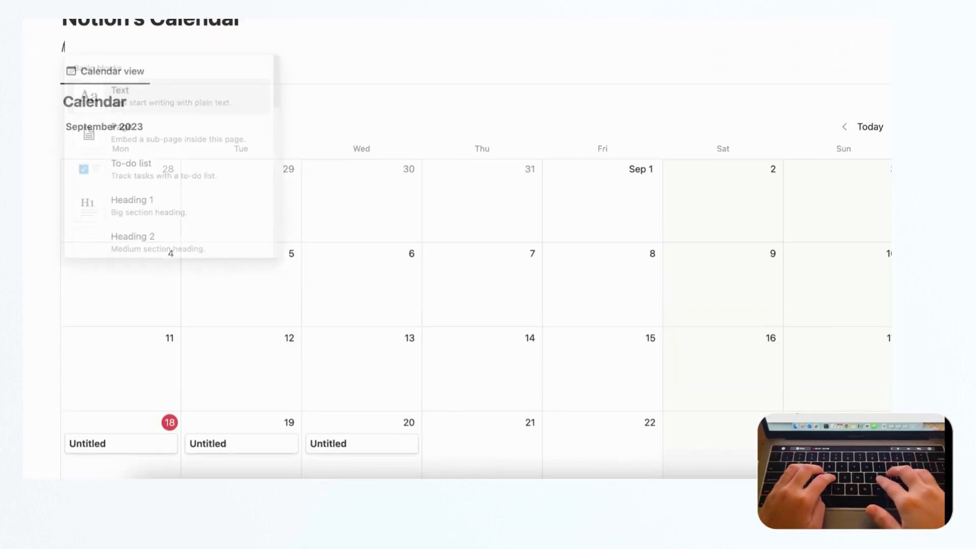
text(embed)
click(218, 100)
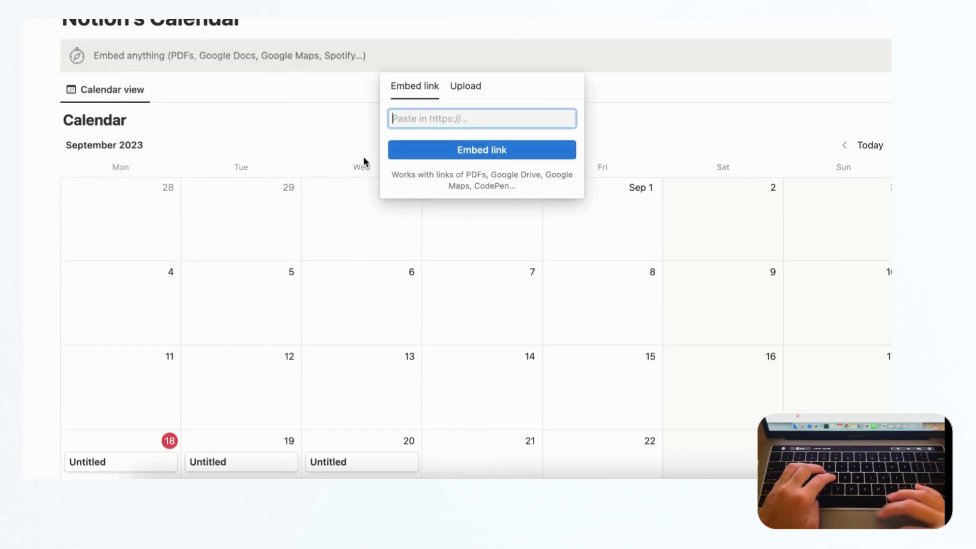
key(super+v)
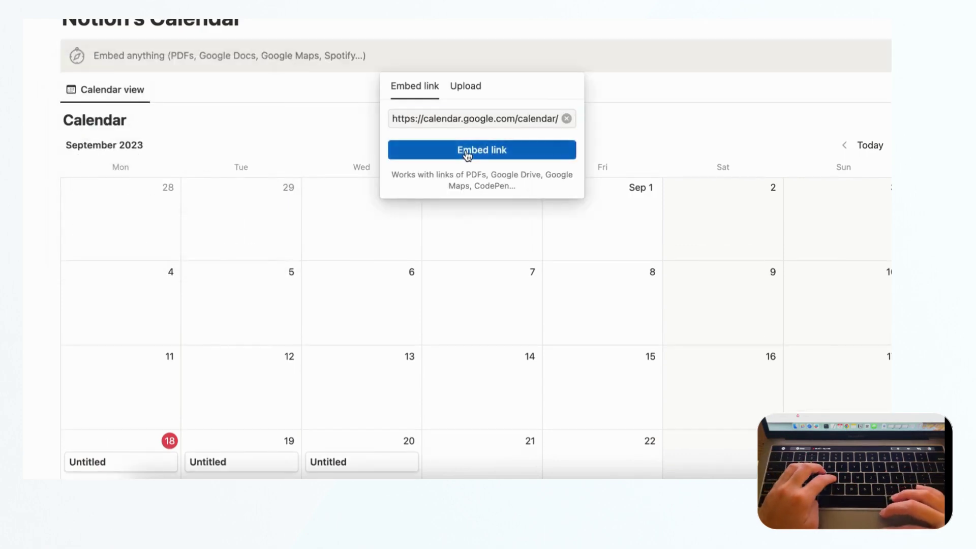
click(467, 151)
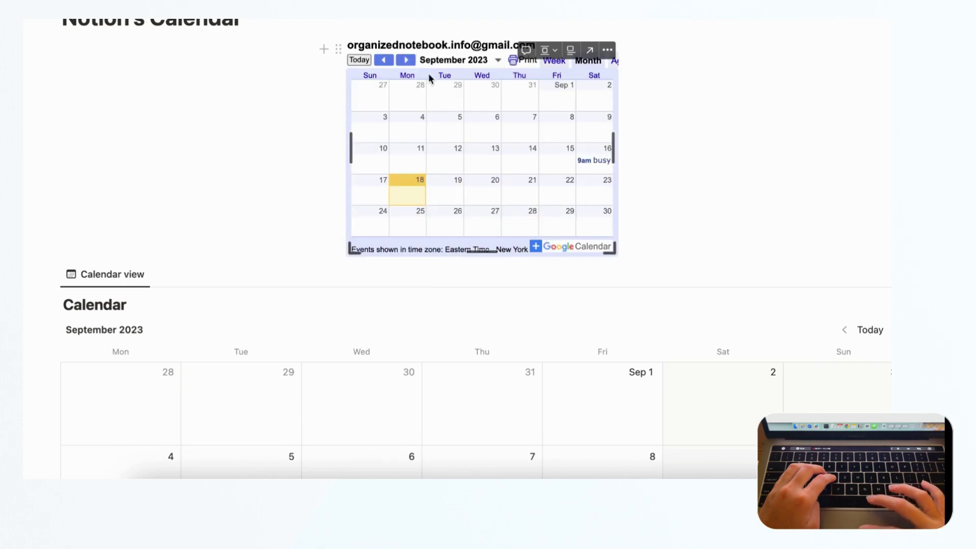
Step: Advance the embedded Google Calendar to November 2023, and delete the embed block from the page
click(407, 61)
click(408, 61)
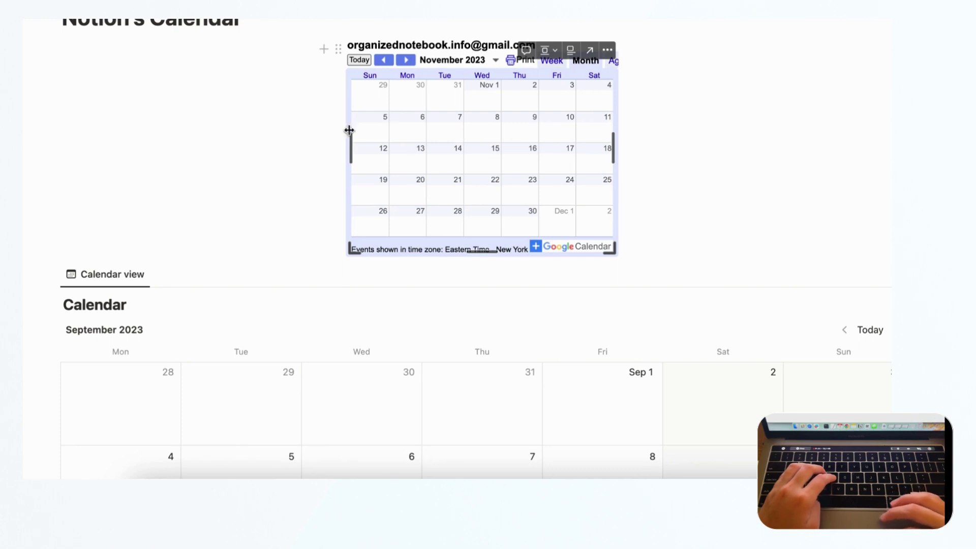
click(336, 48)
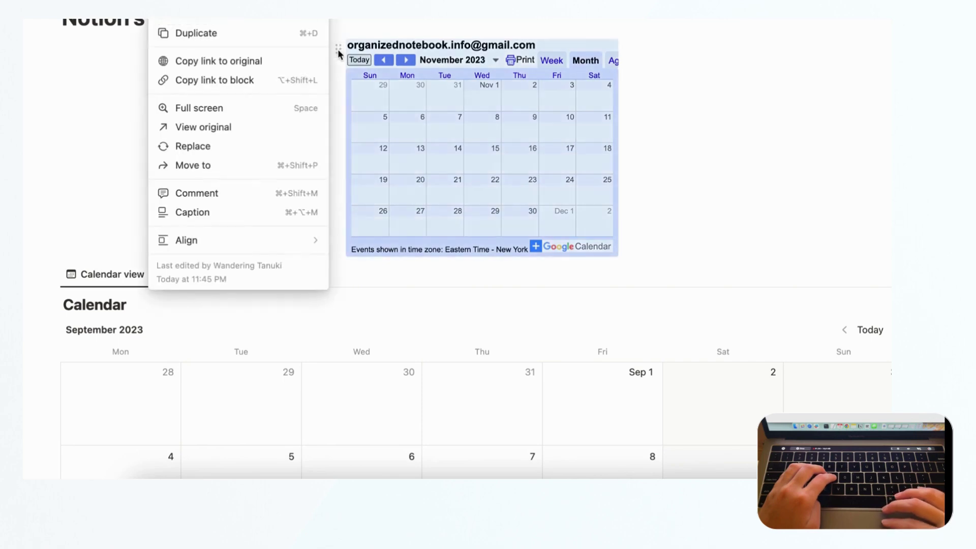
click(250, 22)
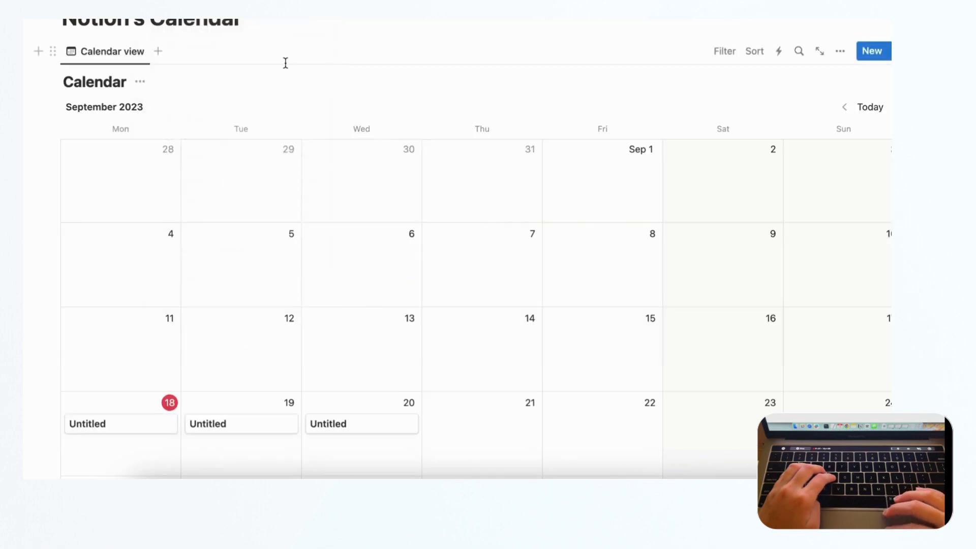